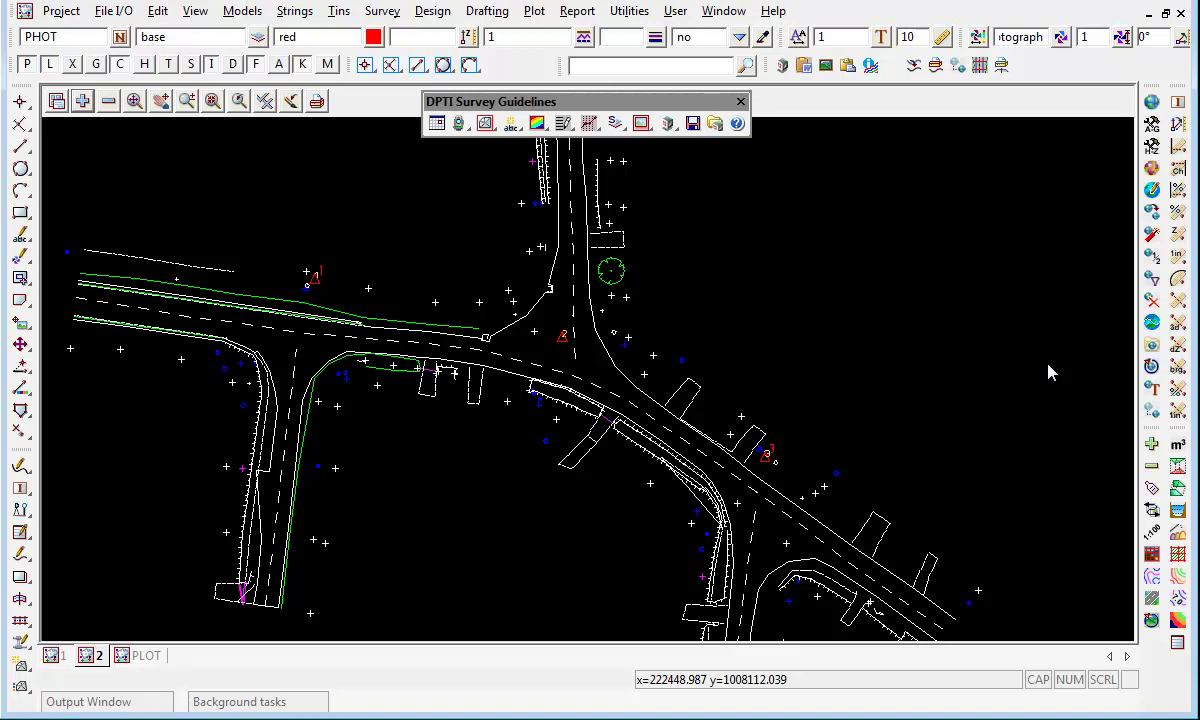
Open the Insert Photos Demo project folder in Explorer from the DPTI Survey Guidelines toolbar
left_click(714, 123)
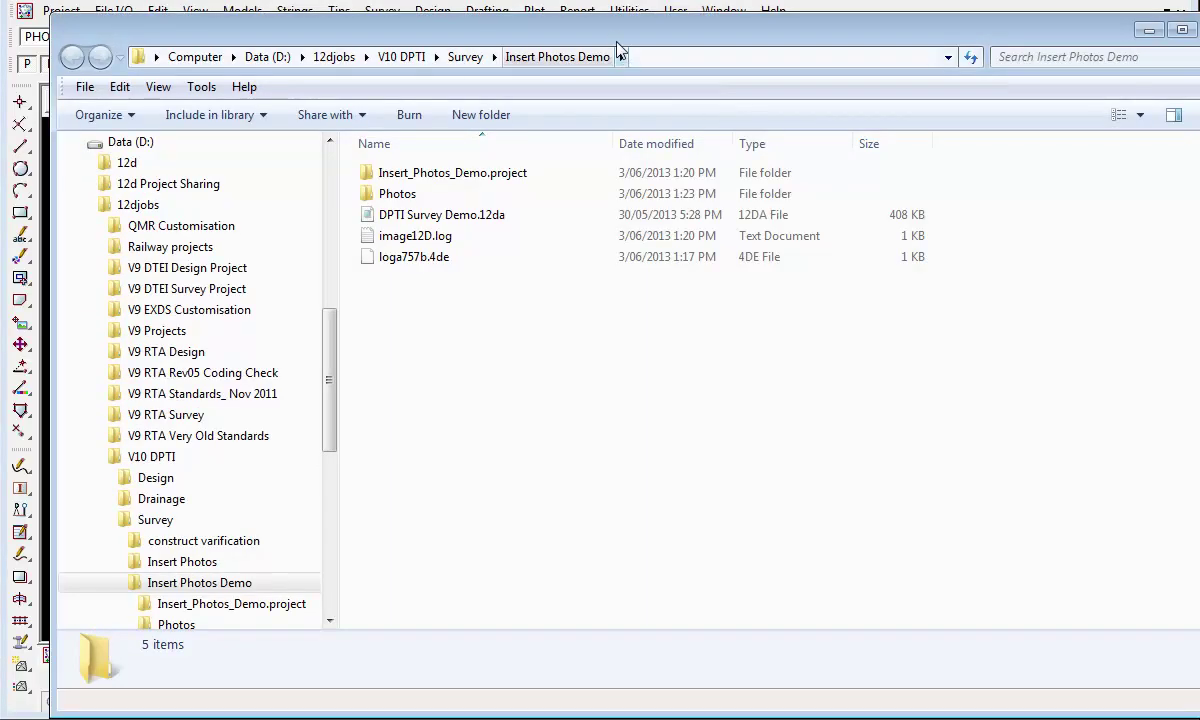
Look over the five date-named jpg photos in the Photos folder, then minimise Explorer
left_click_drag(615, 38, 587, 26)
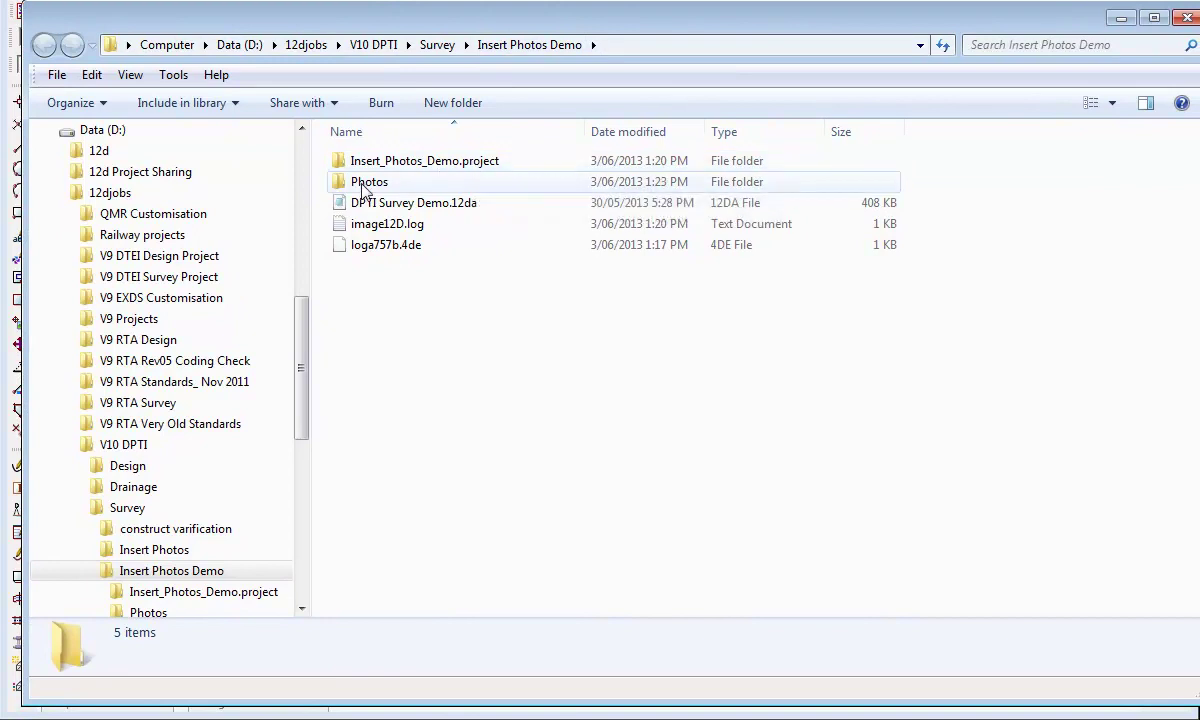
double_click(366, 184)
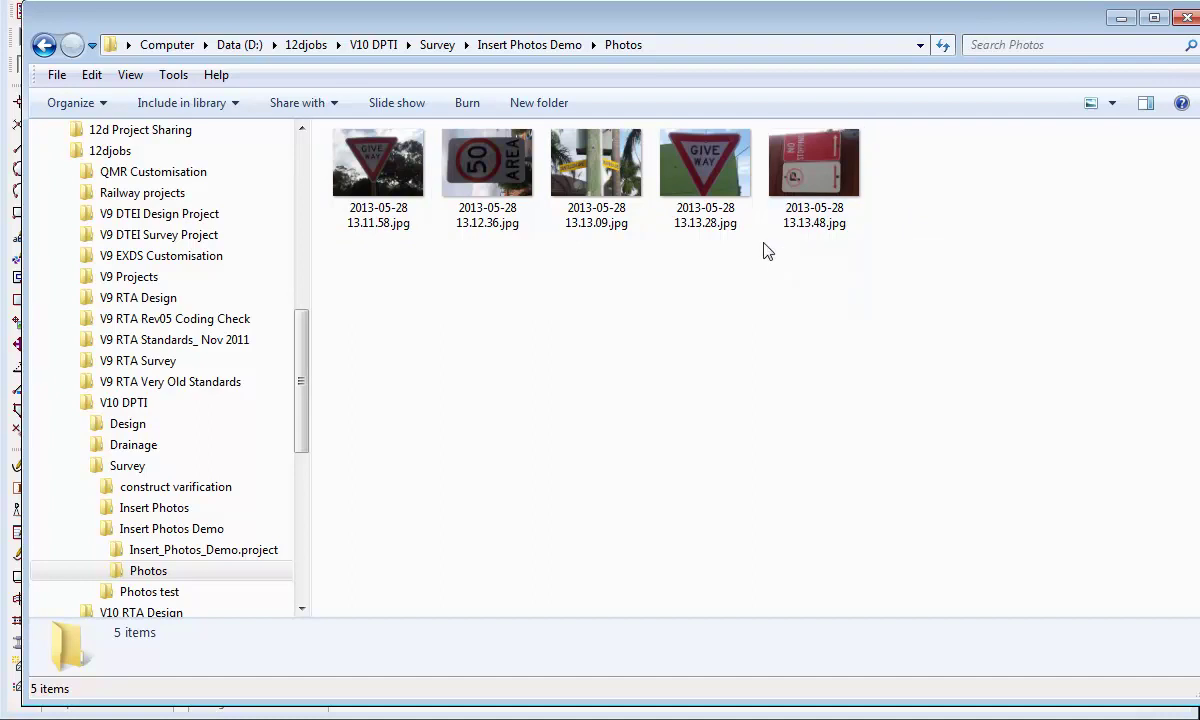
left_click(1121, 18)
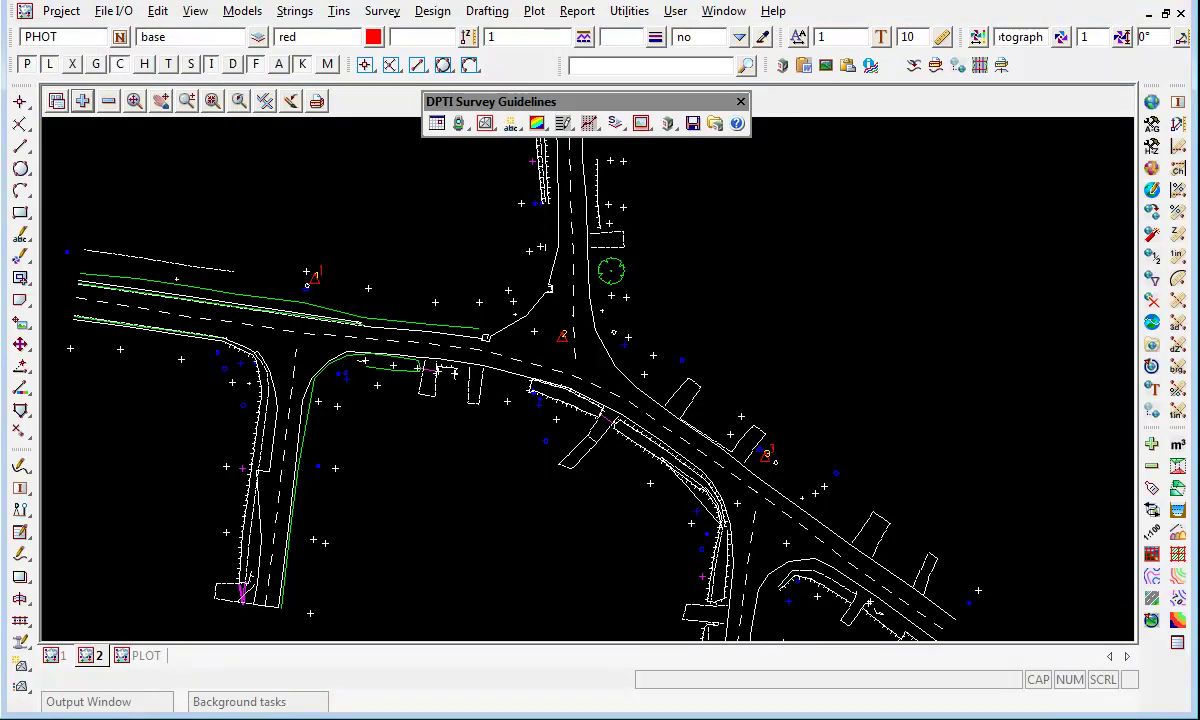
In Bulk Rename Utility, list D:\12djobs\V10 DPTI\Survey\Insert Photos Demo\Photos and select all five photos
key("alt+Tab")
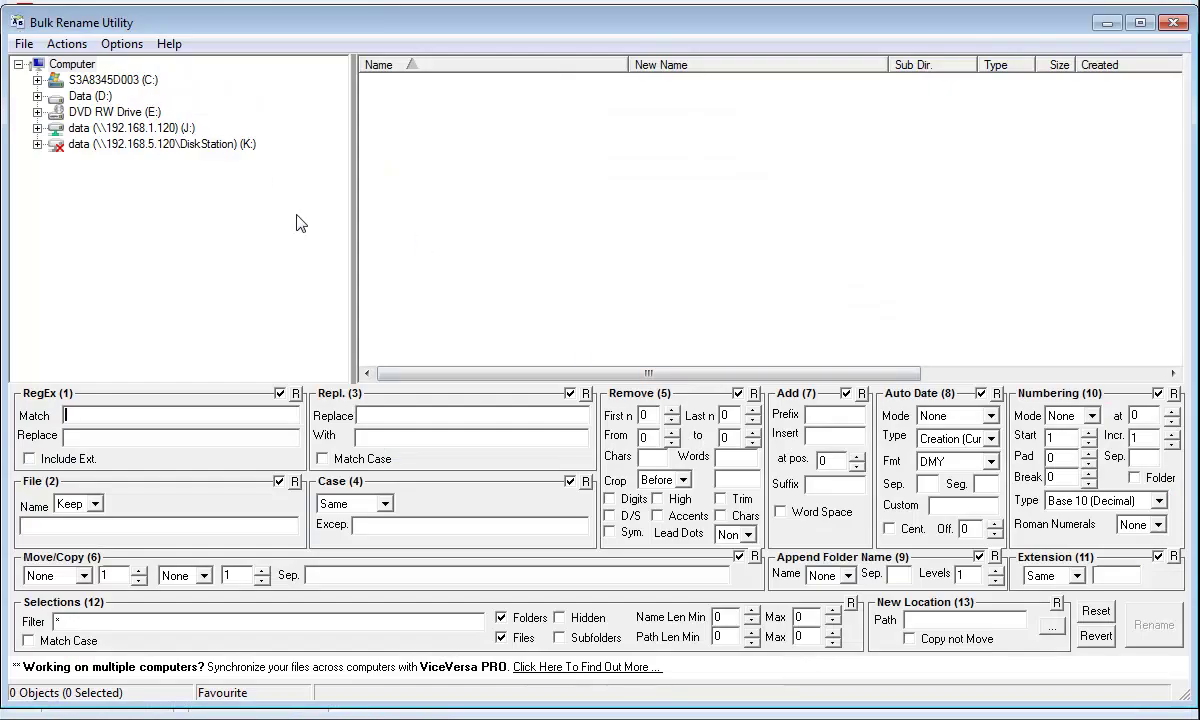
left_click(93, 97)
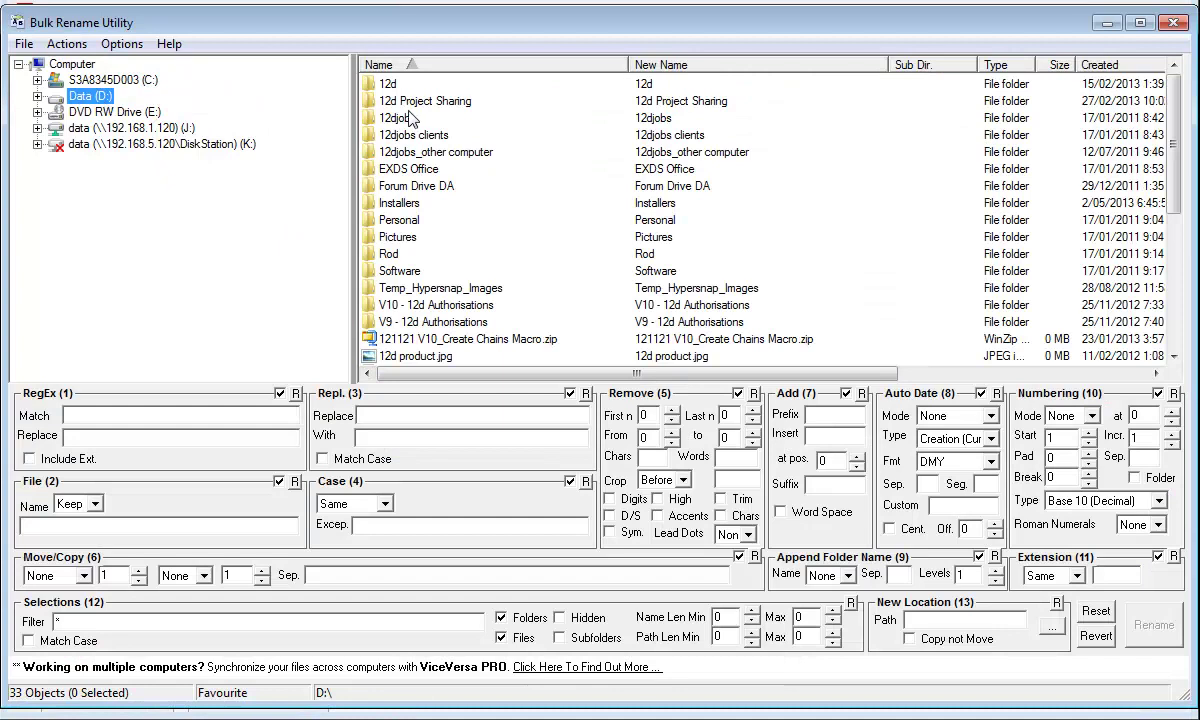
double_click(398, 118)
double_click(396, 118)
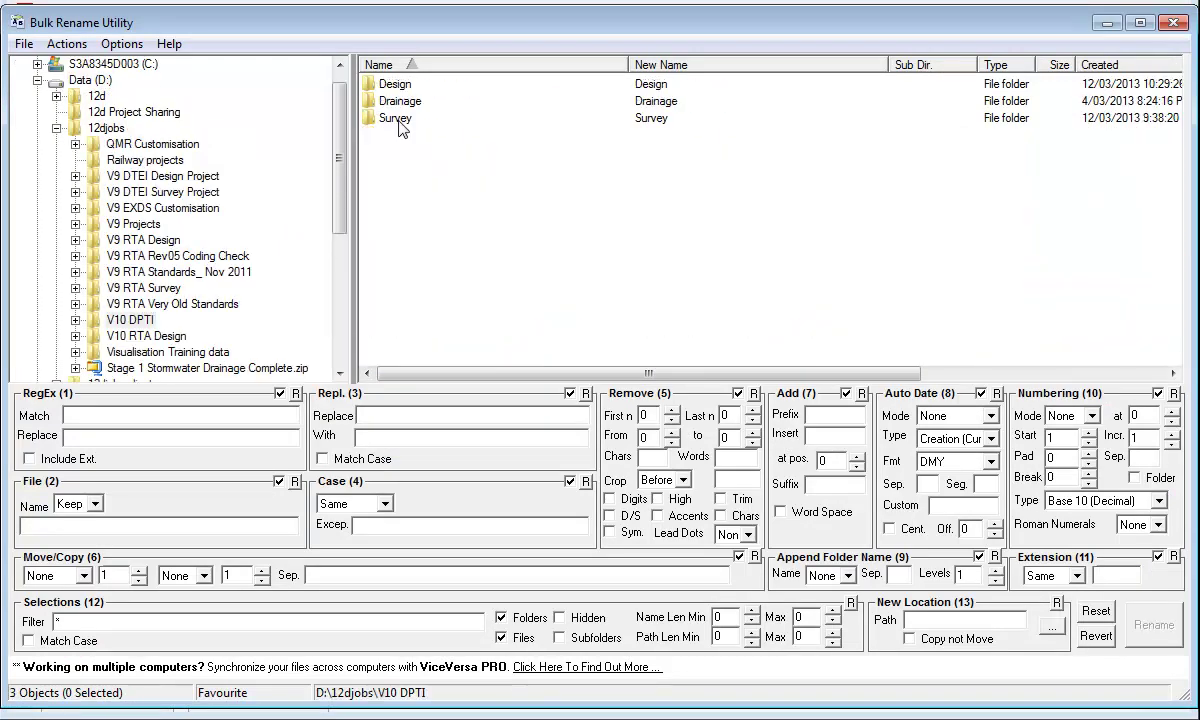
double_click(396, 118)
double_click(398, 118)
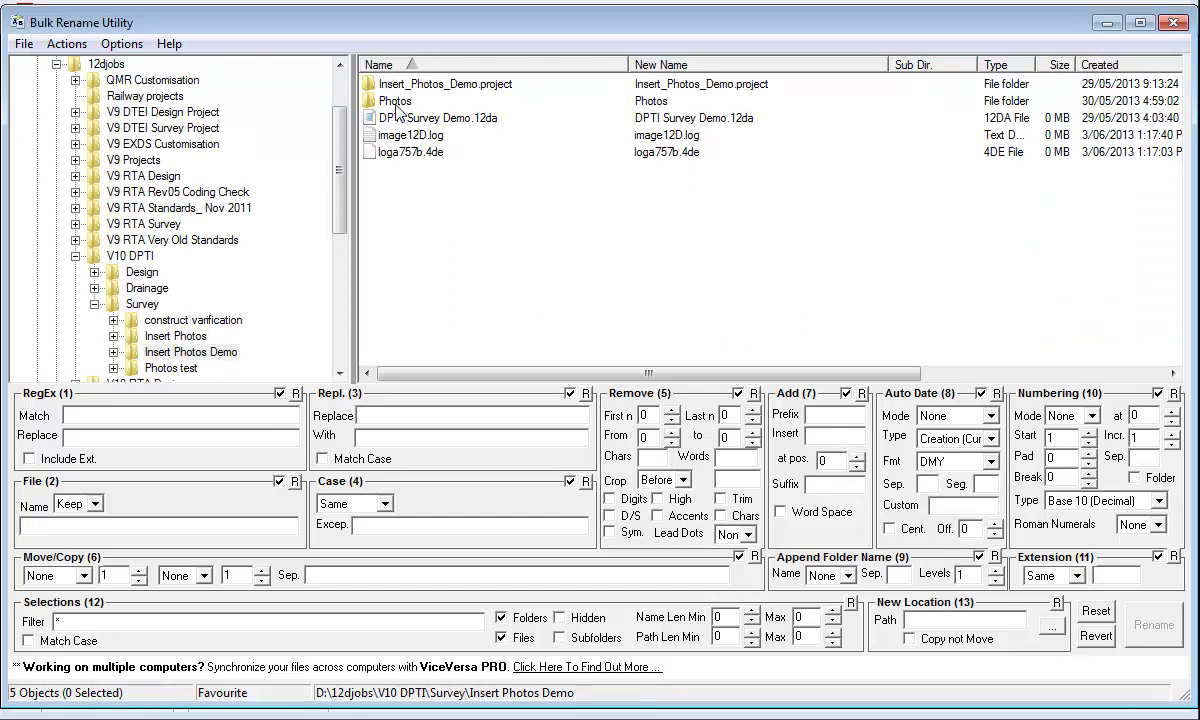
double_click(396, 102)
left_click(386, 86)
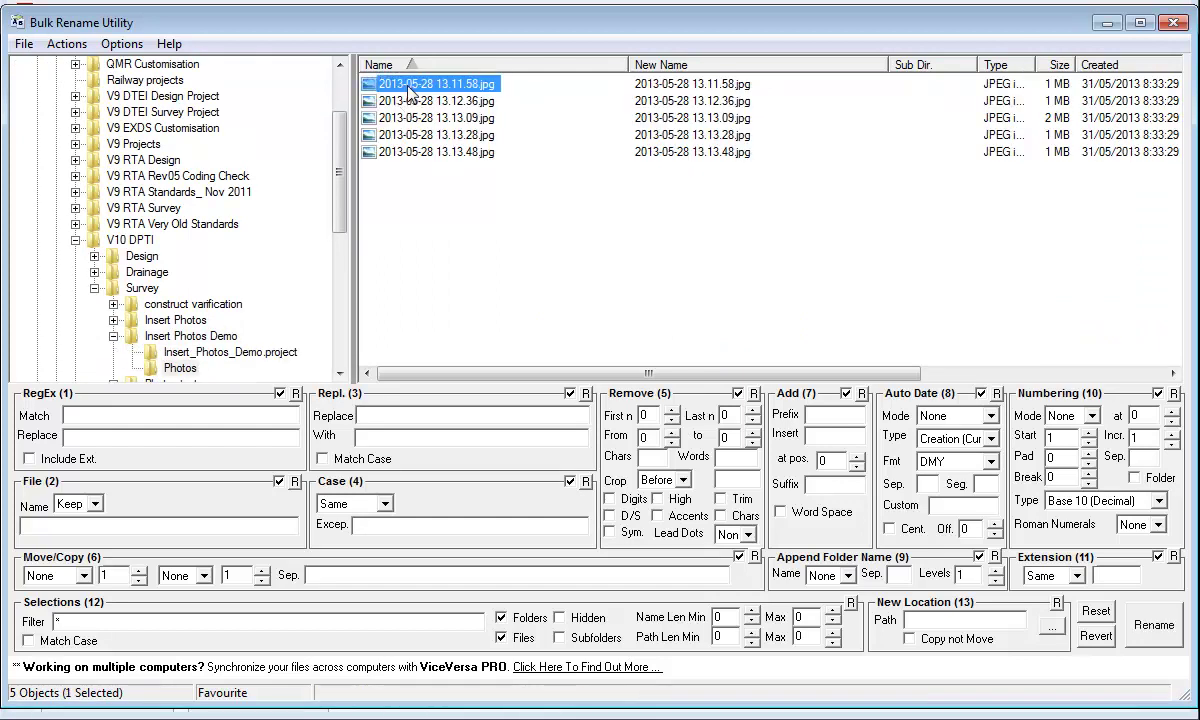
left_click(405, 152, "shift")
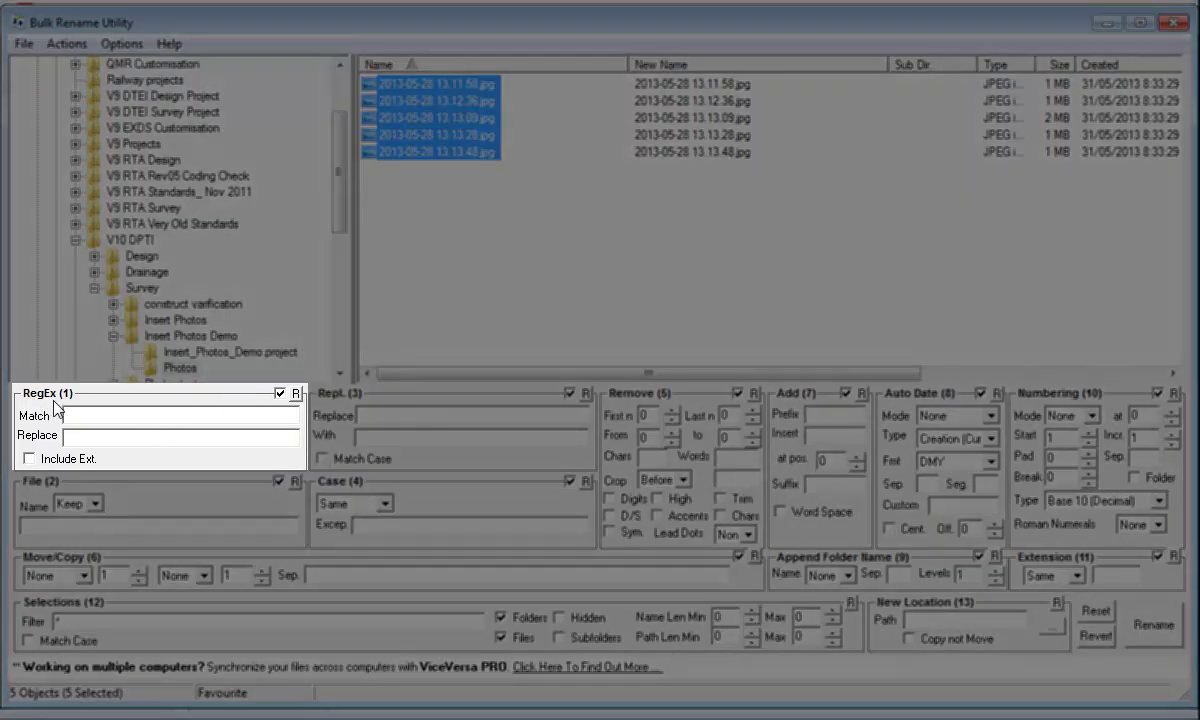
Add a RegEx rule matching '2013' and replacing it with 'P' in the photo names
left_click(72, 415)
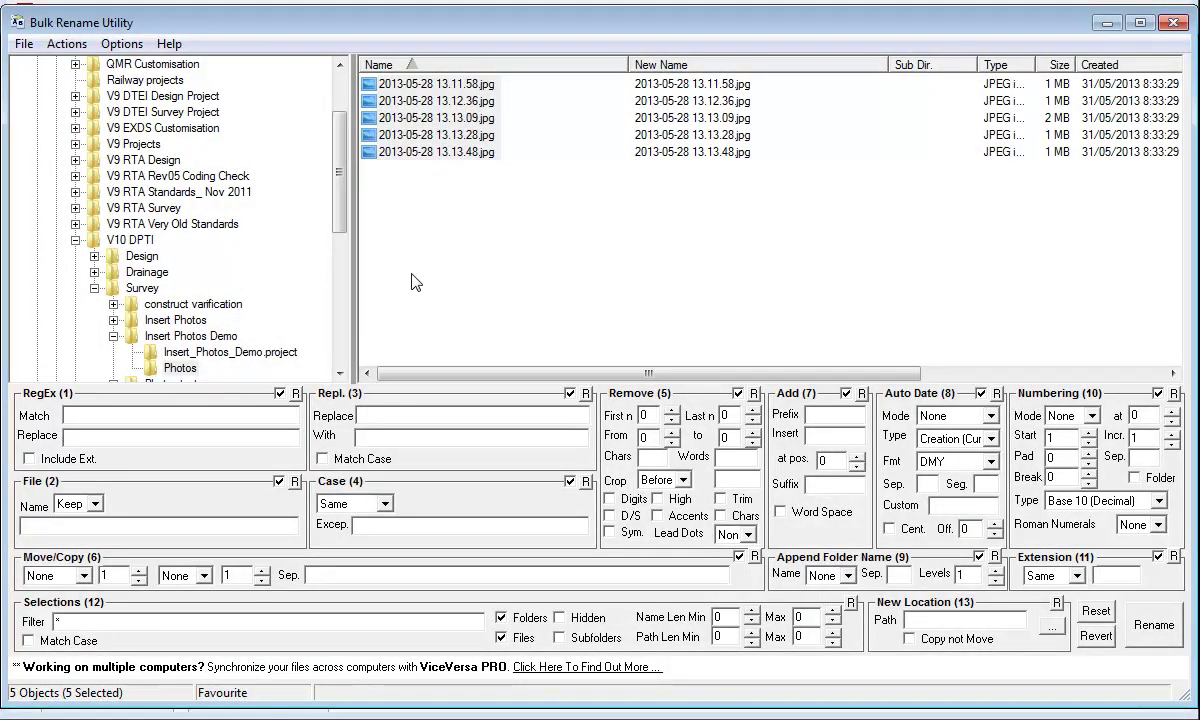
type("2013")
left_click(169, 437)
type("P")
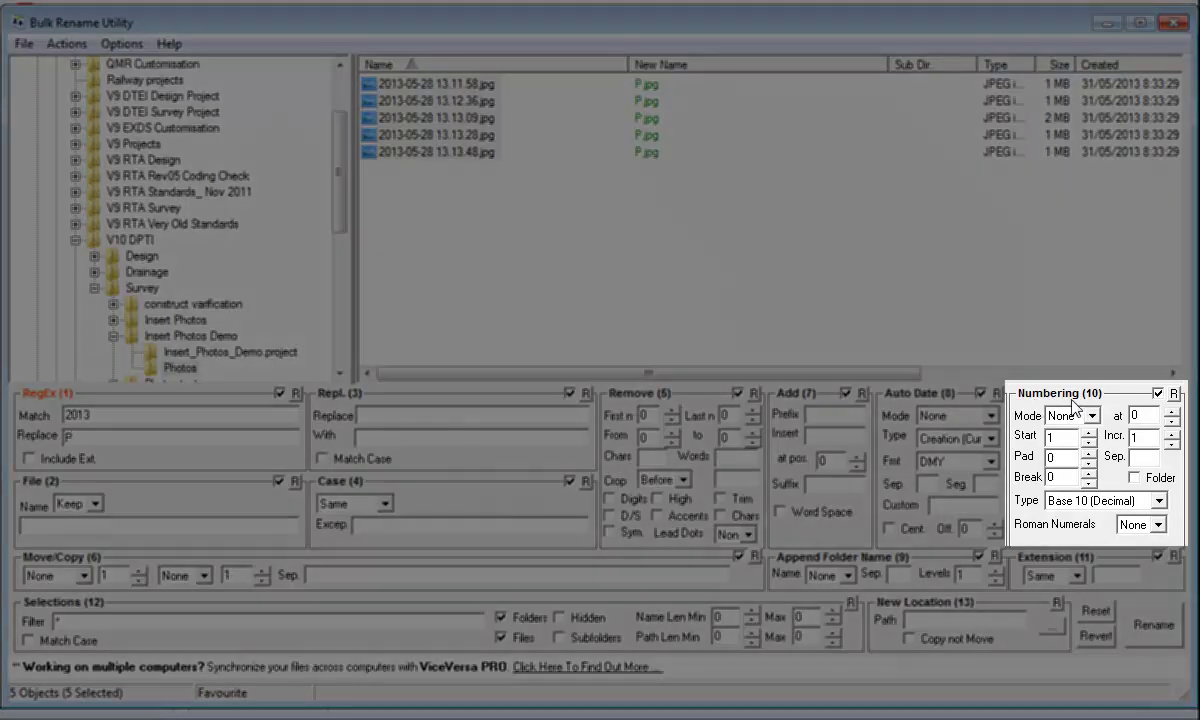
Add suffix numbering and rename the five photos to P1.jpg–P5.jpg, confirming both messages
left_click(1091, 415)
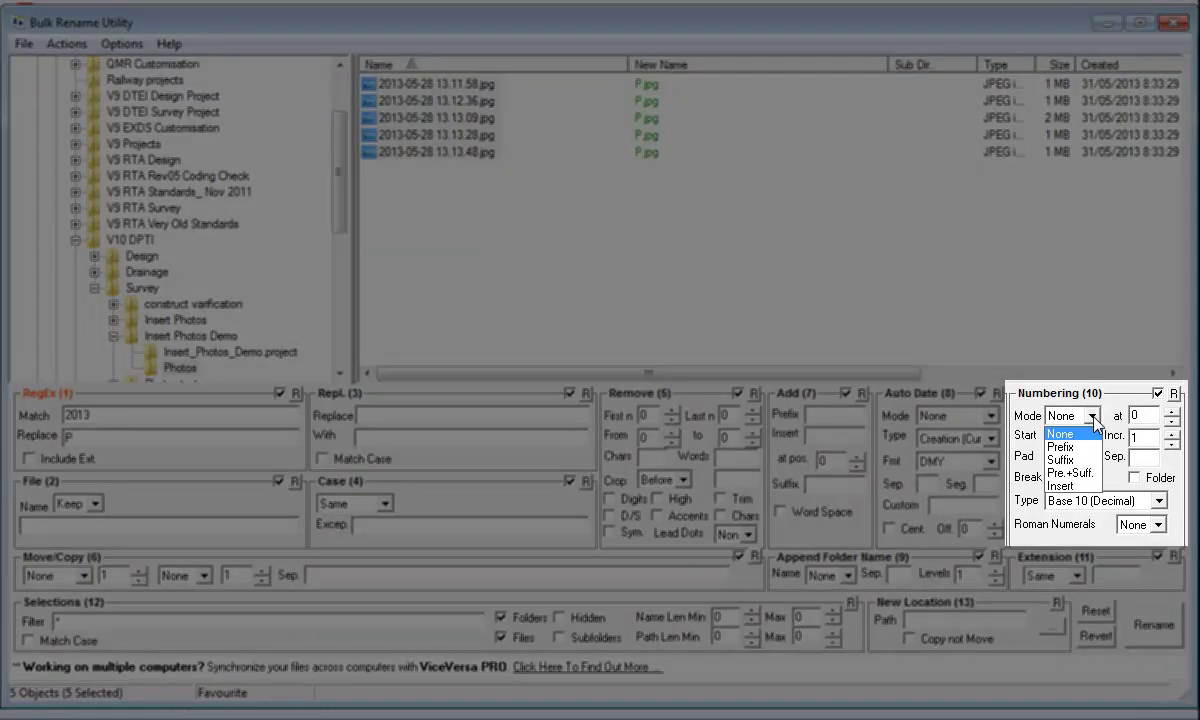
left_click(1077, 462)
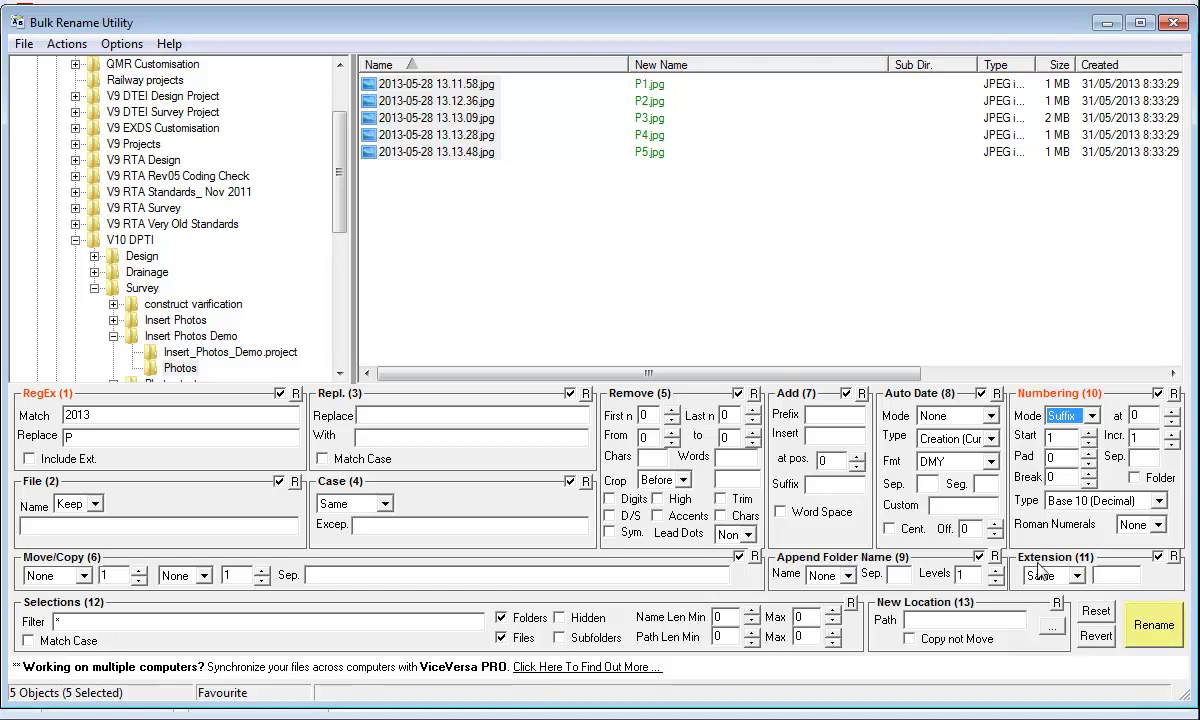
left_click(1150, 622)
left_click(663, 457)
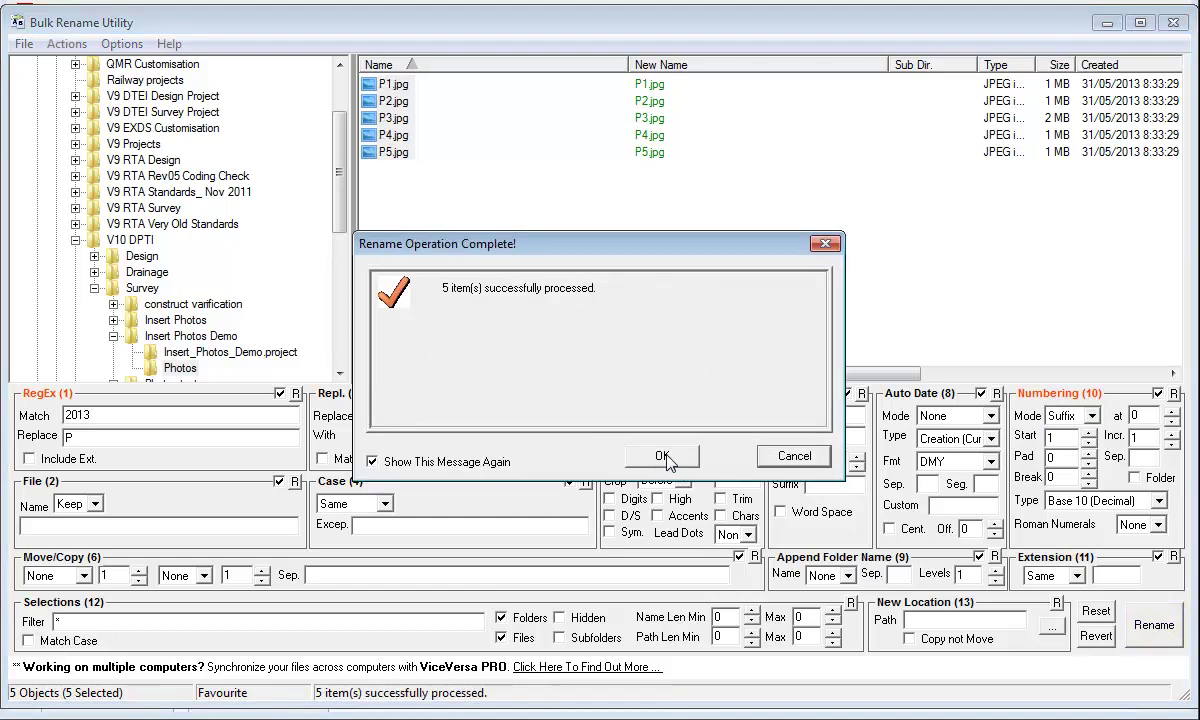
left_click(675, 460)
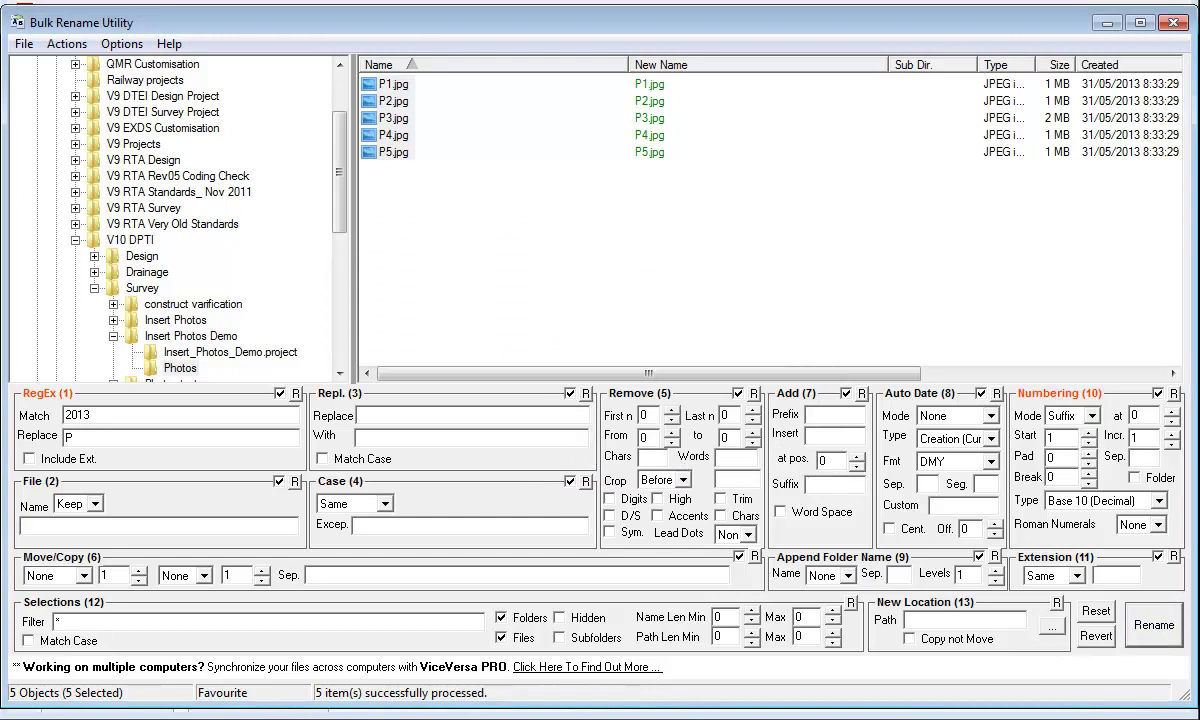
left_click(1108, 22)
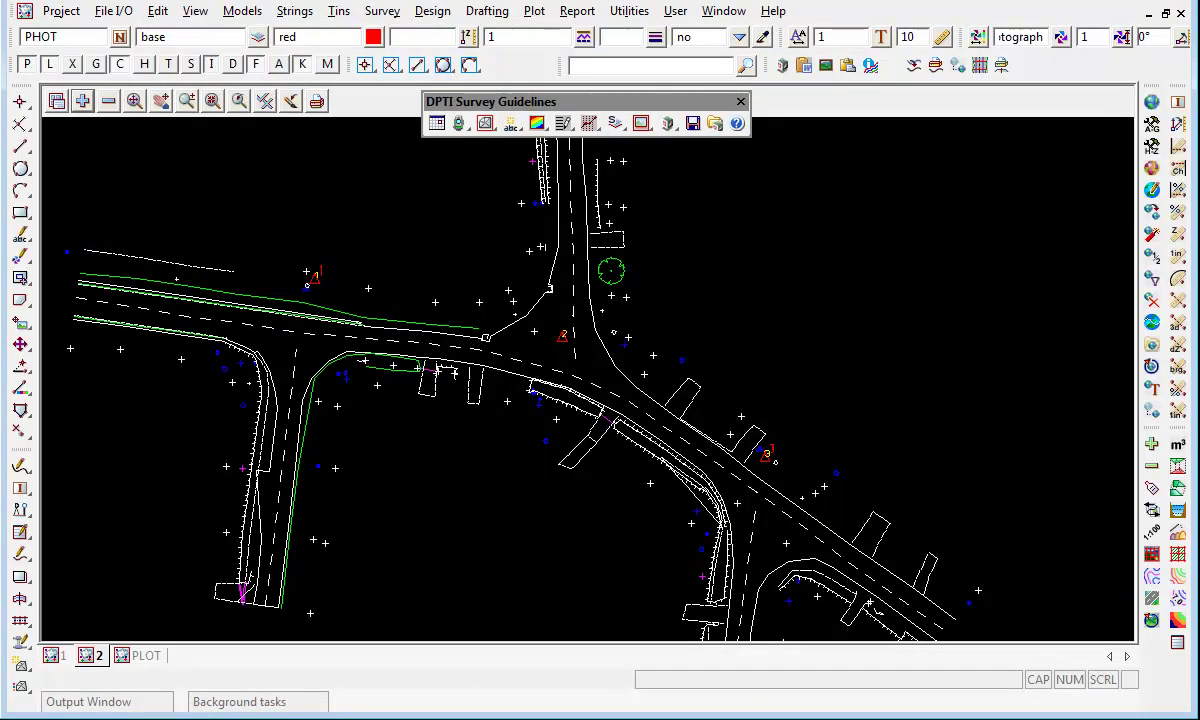
left_click(48, 705)
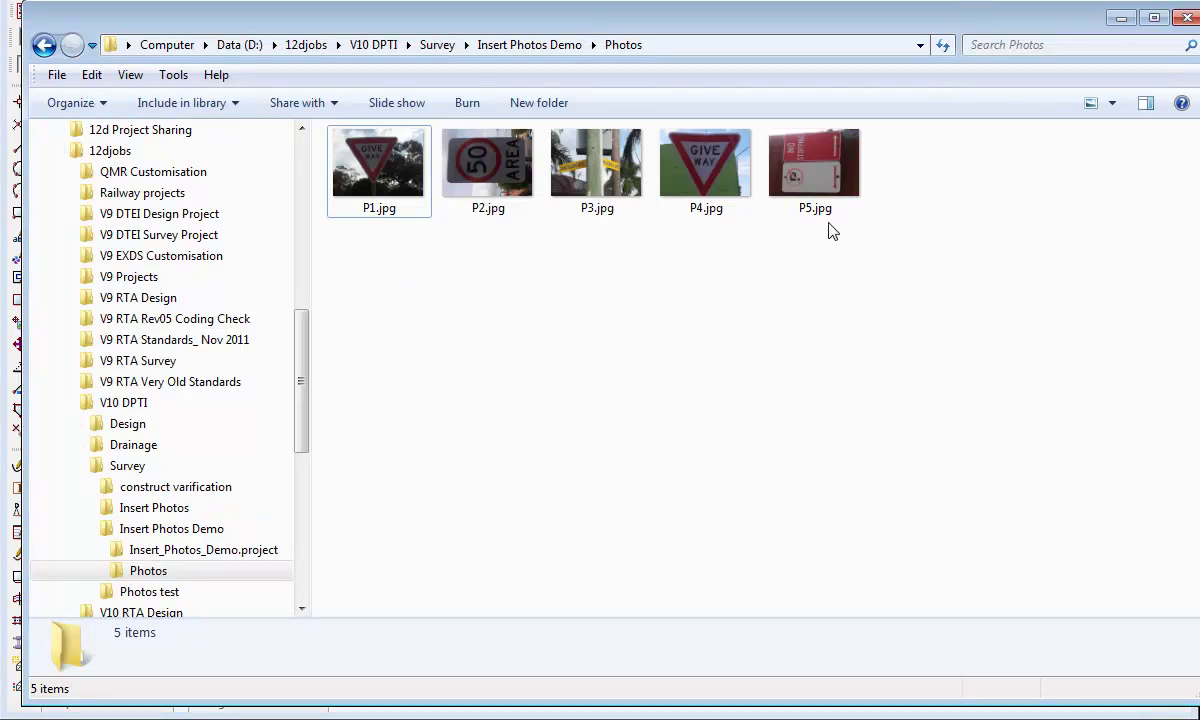
left_click(1120, 18)
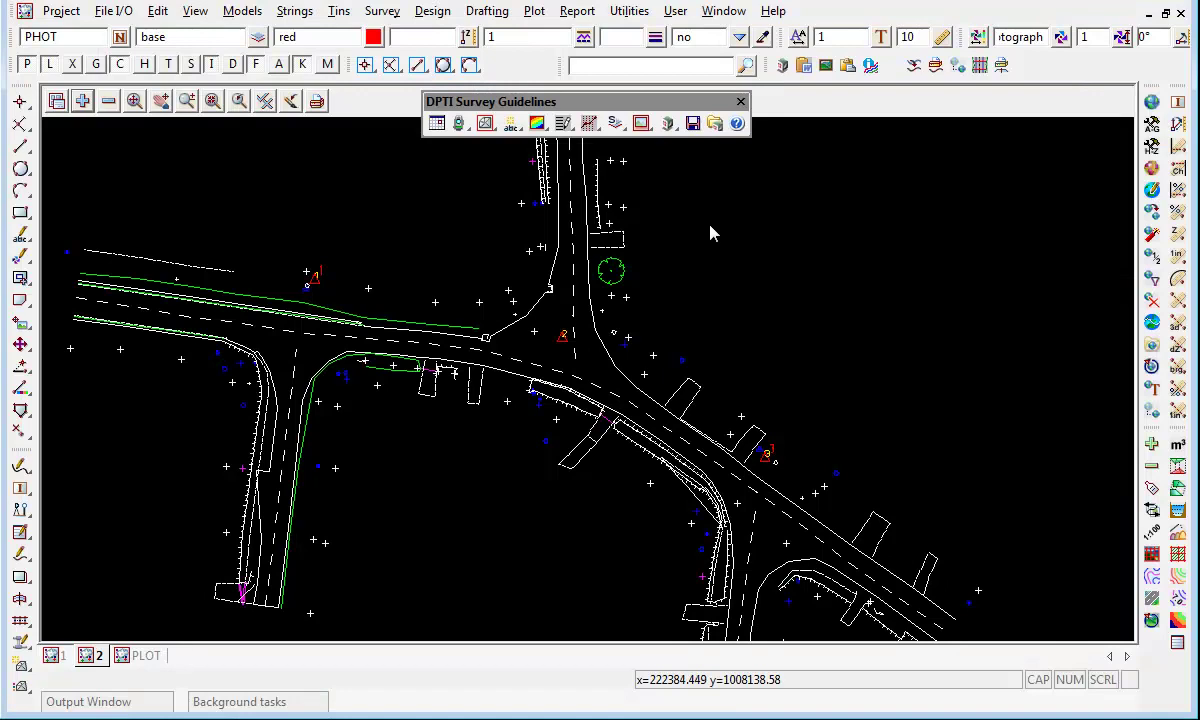
Start Write XYZ/CH File for XSURVEY->PHOT, writing 3 decimals to PHOT Positions.dat
left_click(537, 124)
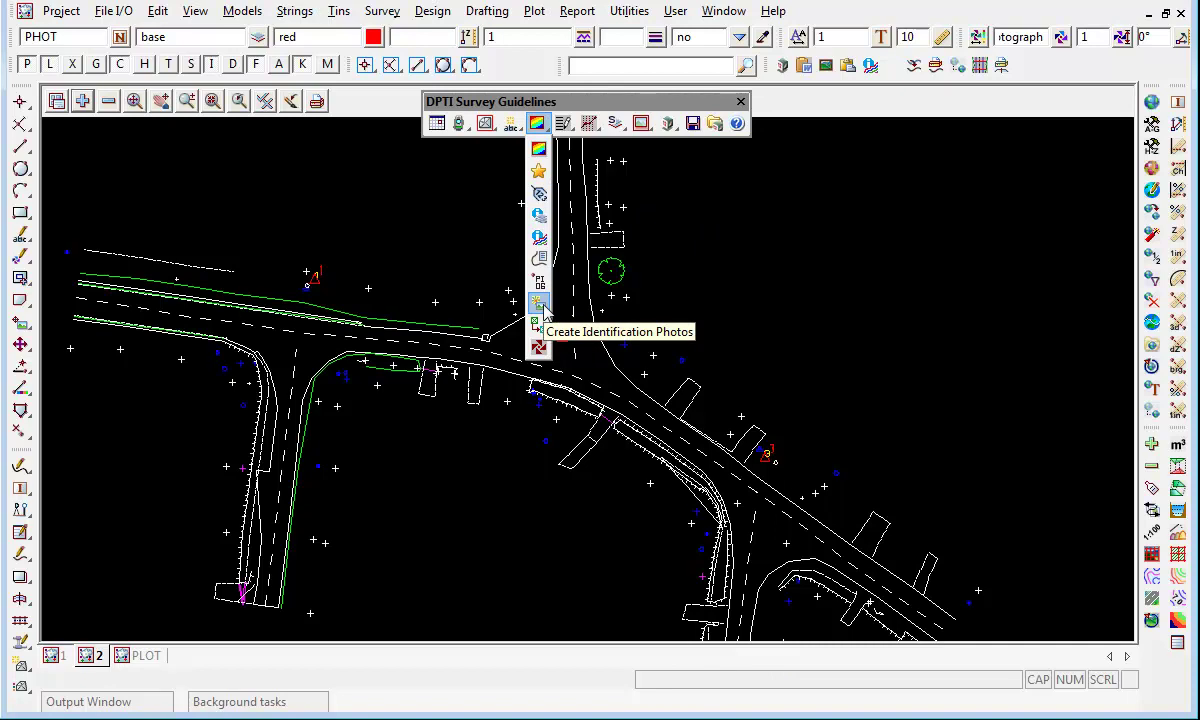
left_click(716, 300)
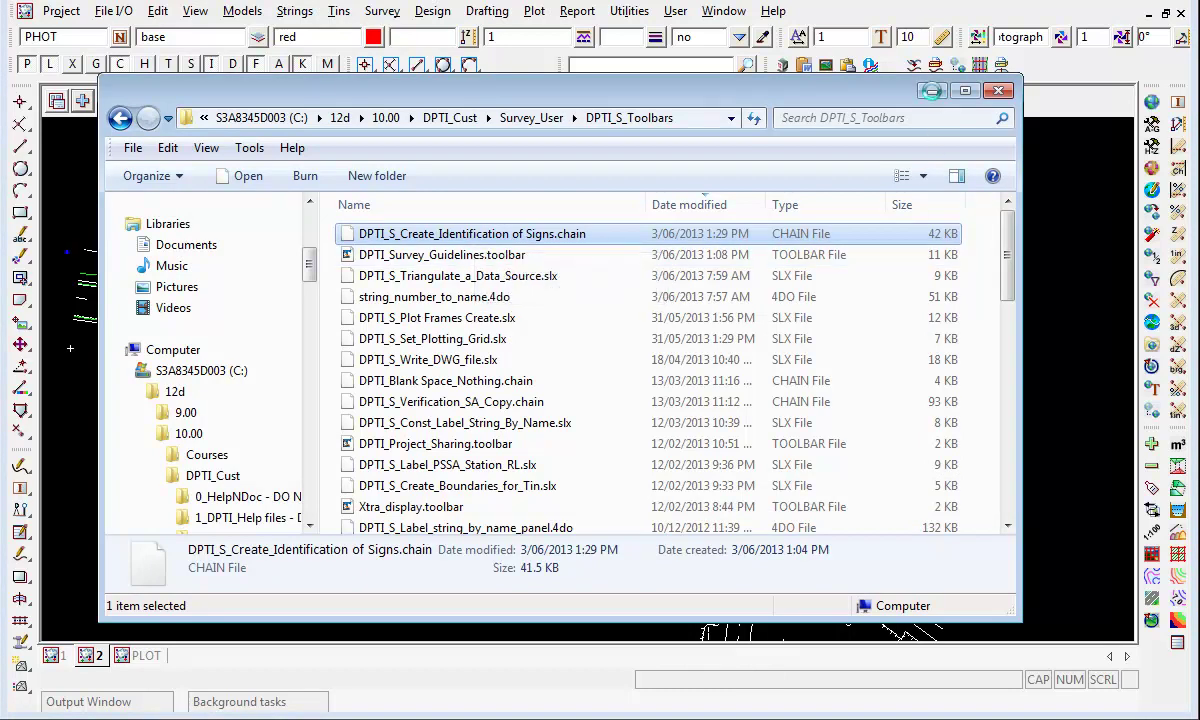
left_click(931, 91)
left_click(537, 123)
left_click(537, 302)
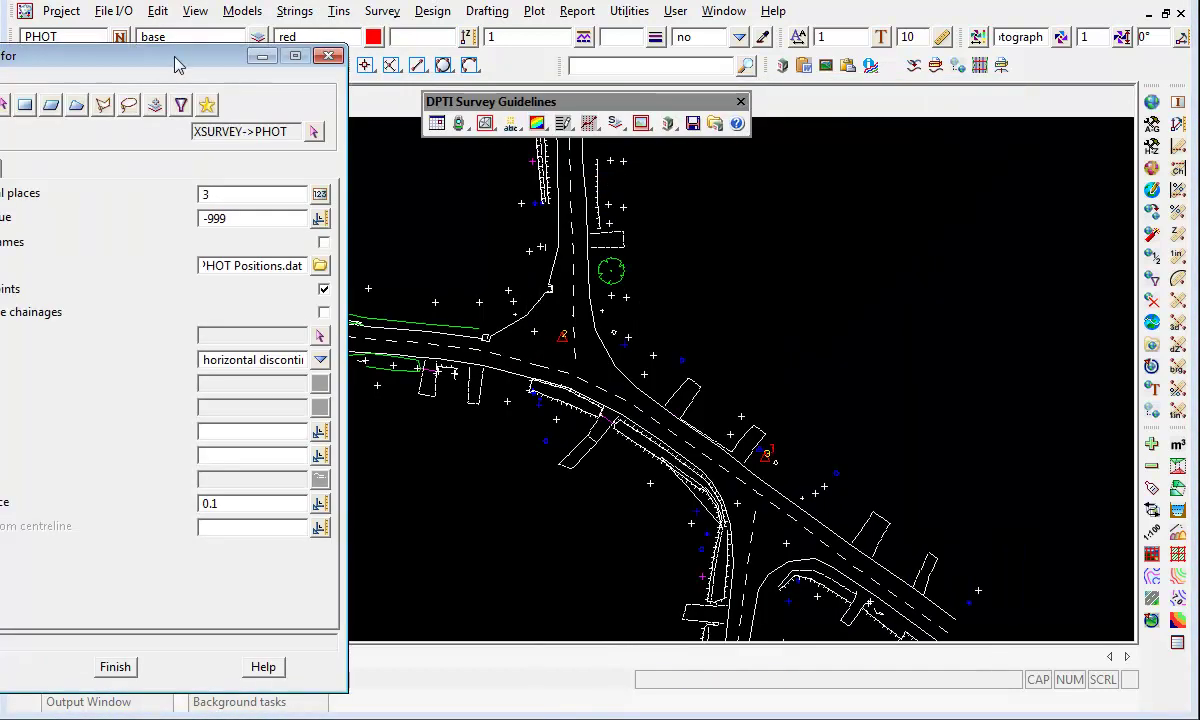
Write vertex index, x, y and z columns tab-delimited to PHOT Positions.dat and finish
left_click_drag(174, 59, 315, 44)
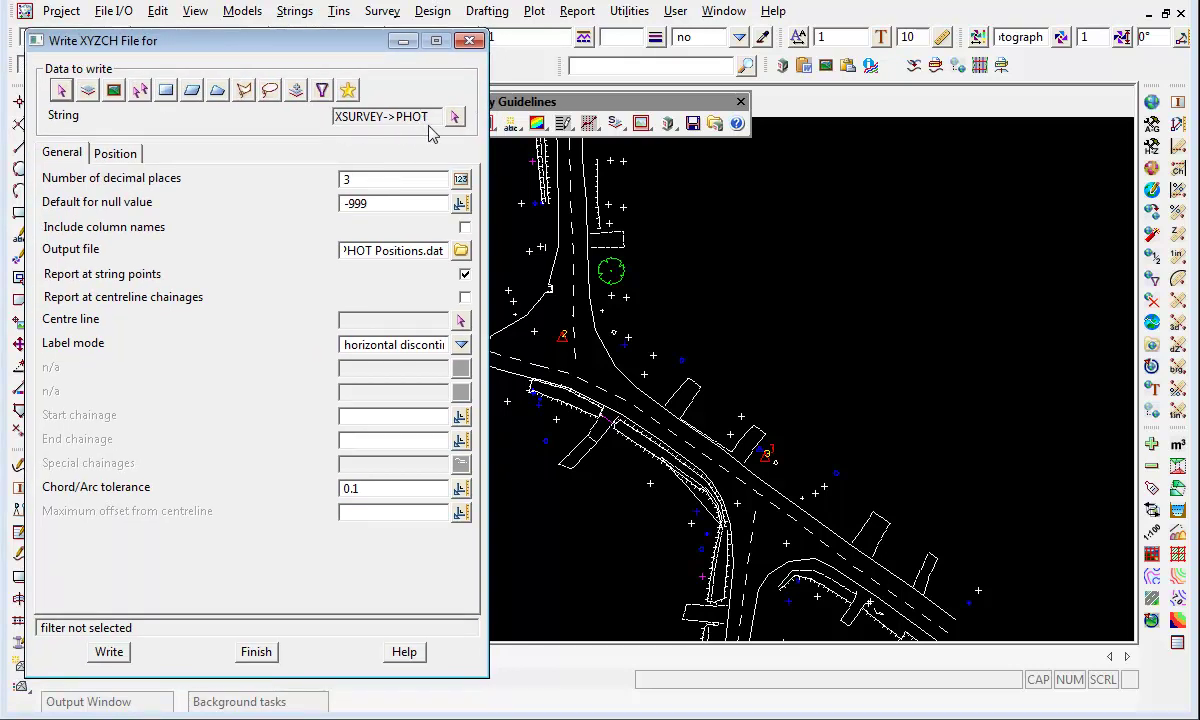
left_click(106, 153)
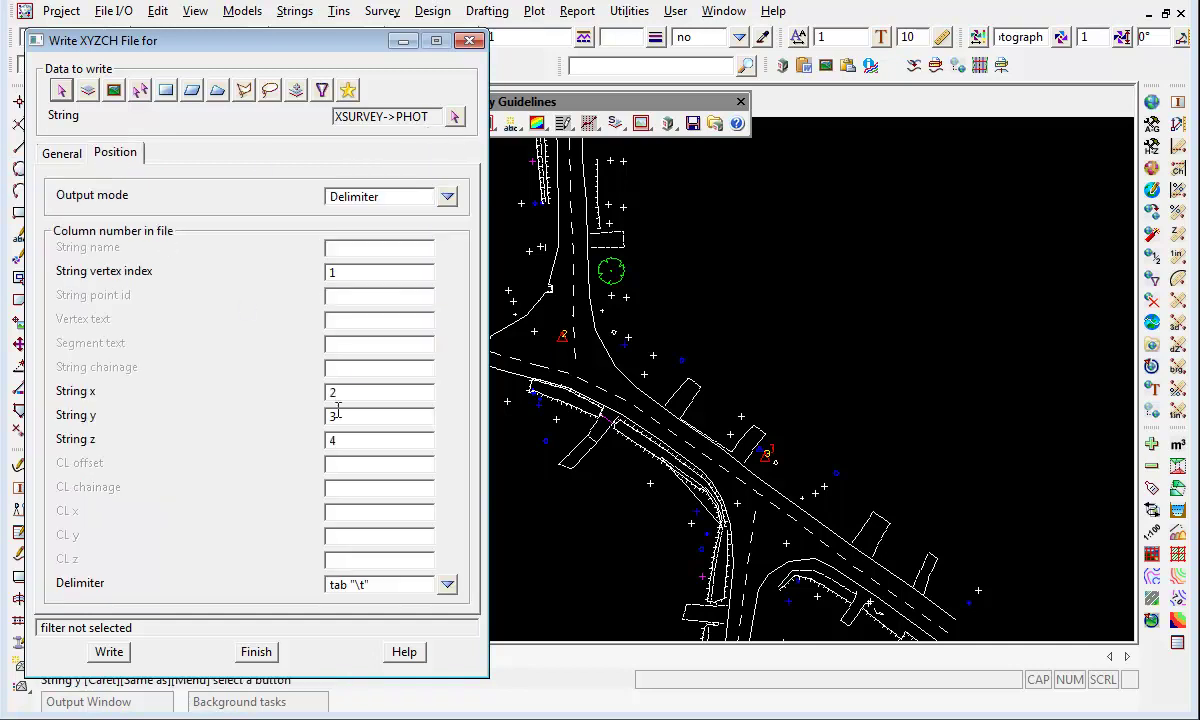
left_click(109, 654)
left_click(253, 655)
left_click_drag(107, 93, 248, 93)
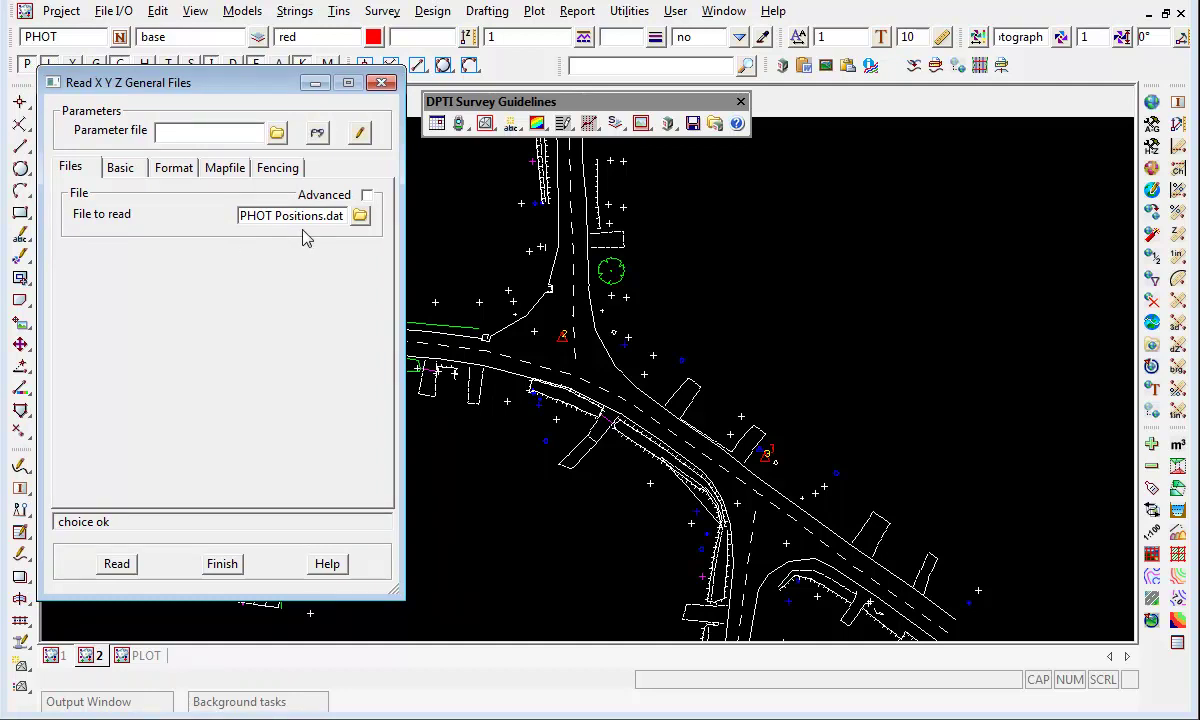
Read PHOT Positions.dat into the default model XSURVEY PHOTOS
left_click(173, 170)
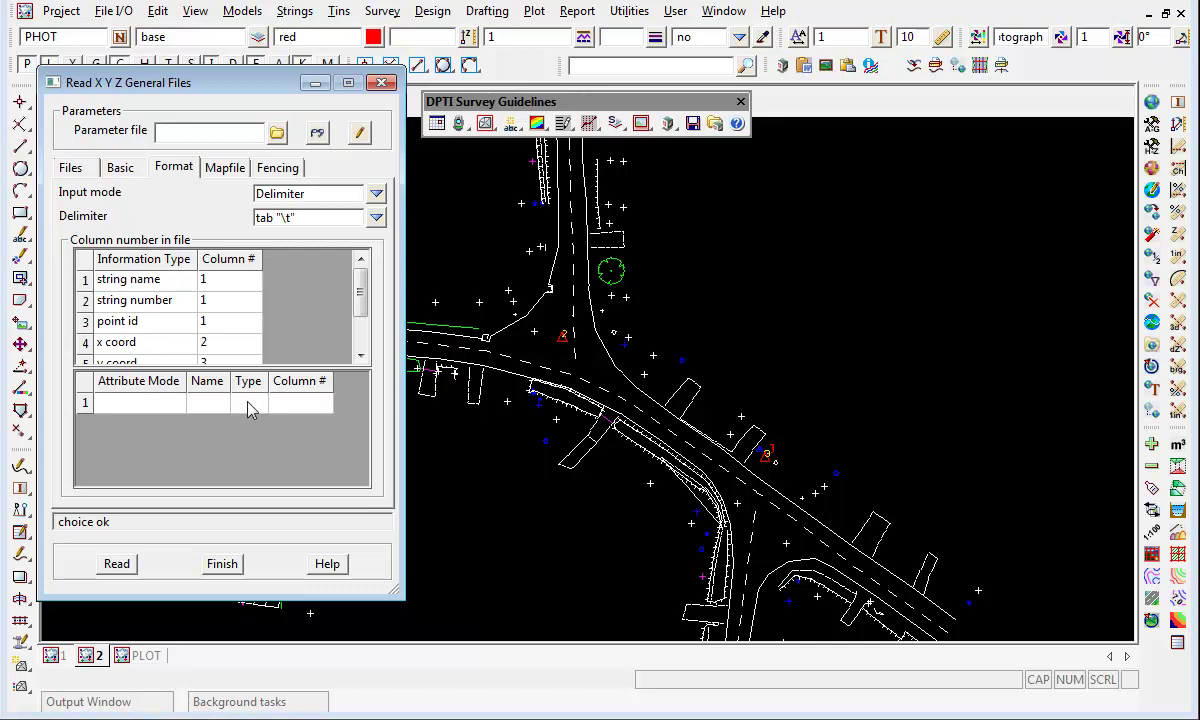
left_click(112, 168)
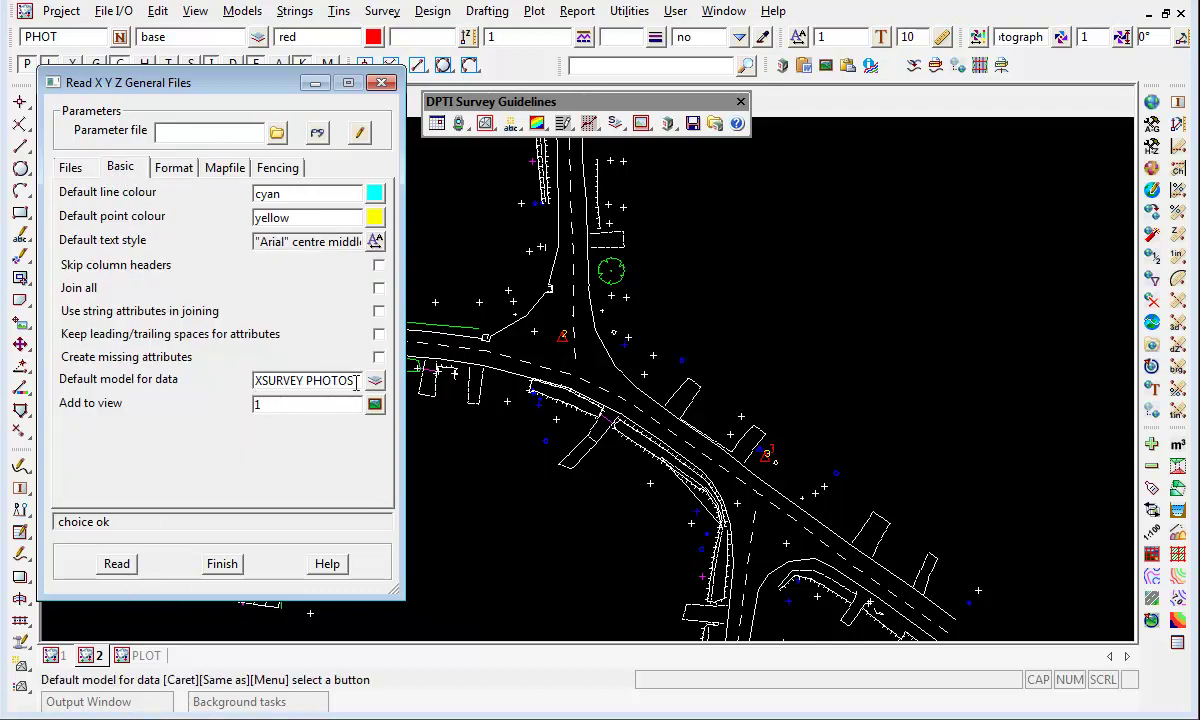
left_click_drag(359, 381, 236, 383)
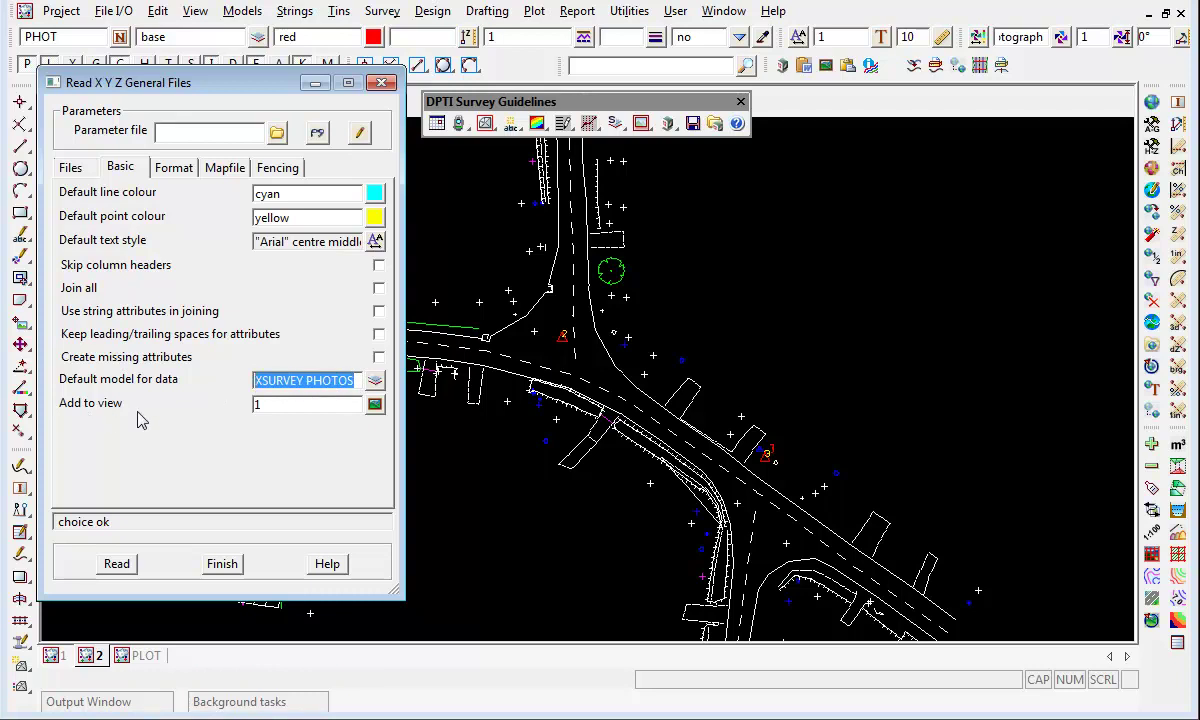
left_click(118, 563)
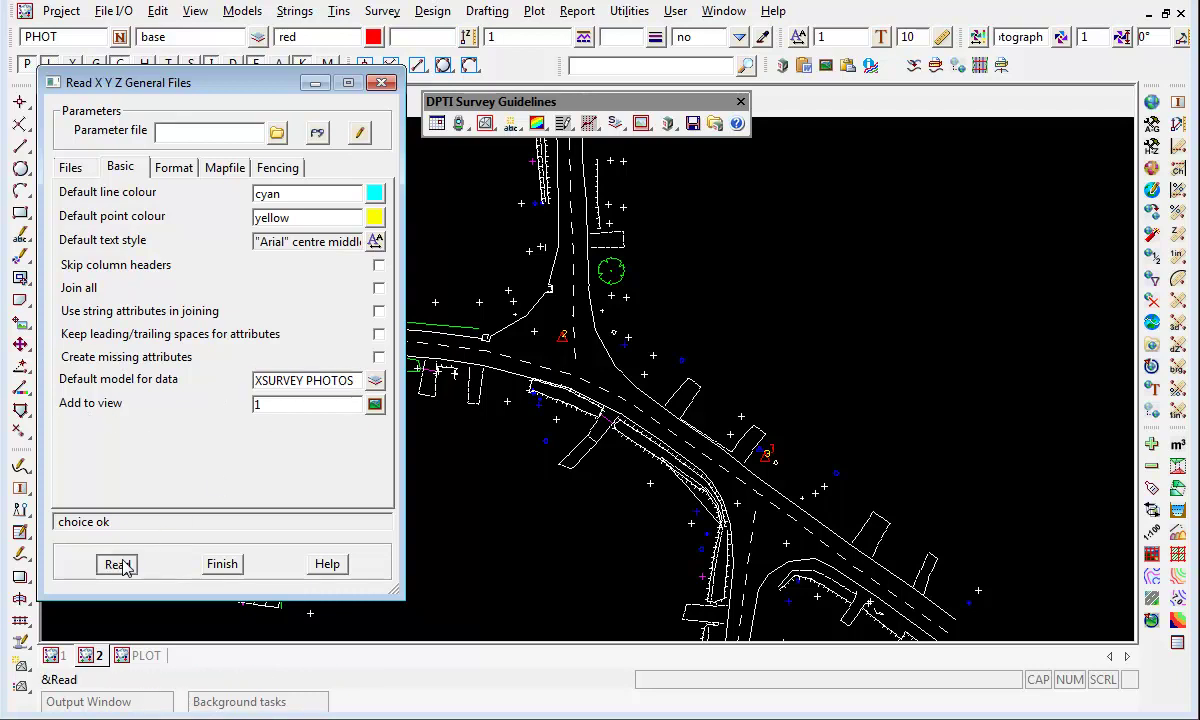
Finish reading and pick XSURVEY PHOTOS as the Multi Images Attach model
left_click(222, 564)
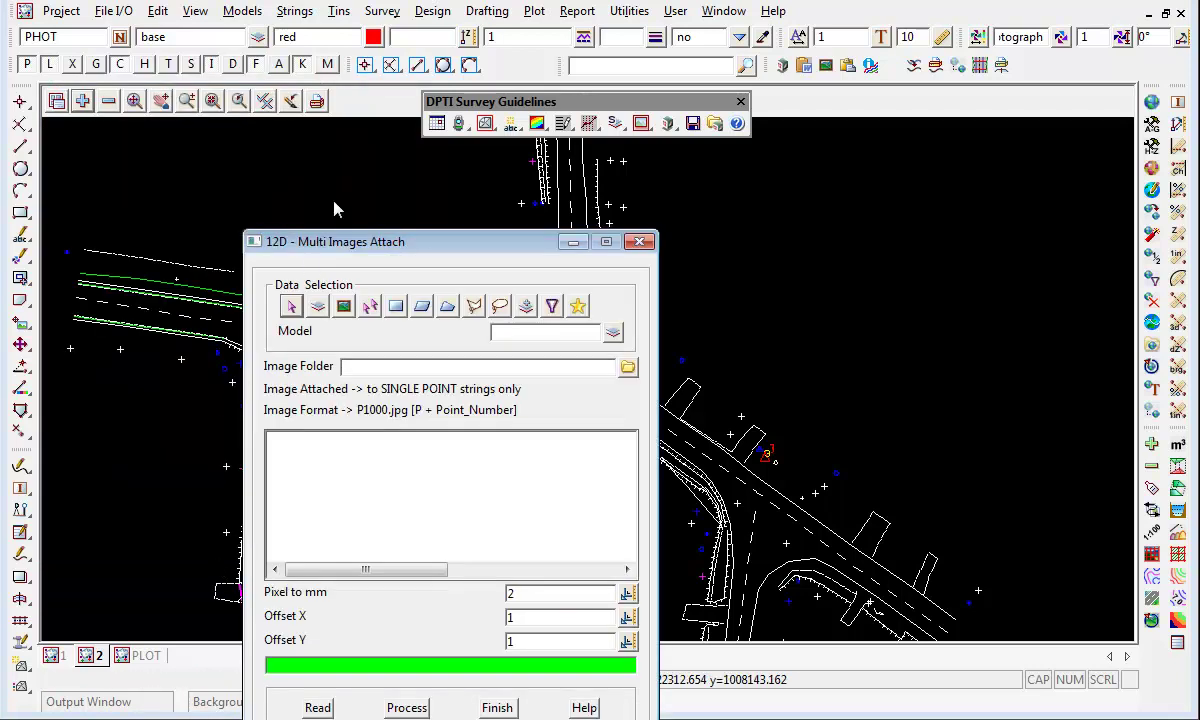
left_click_drag(352, 247, 343, 176)
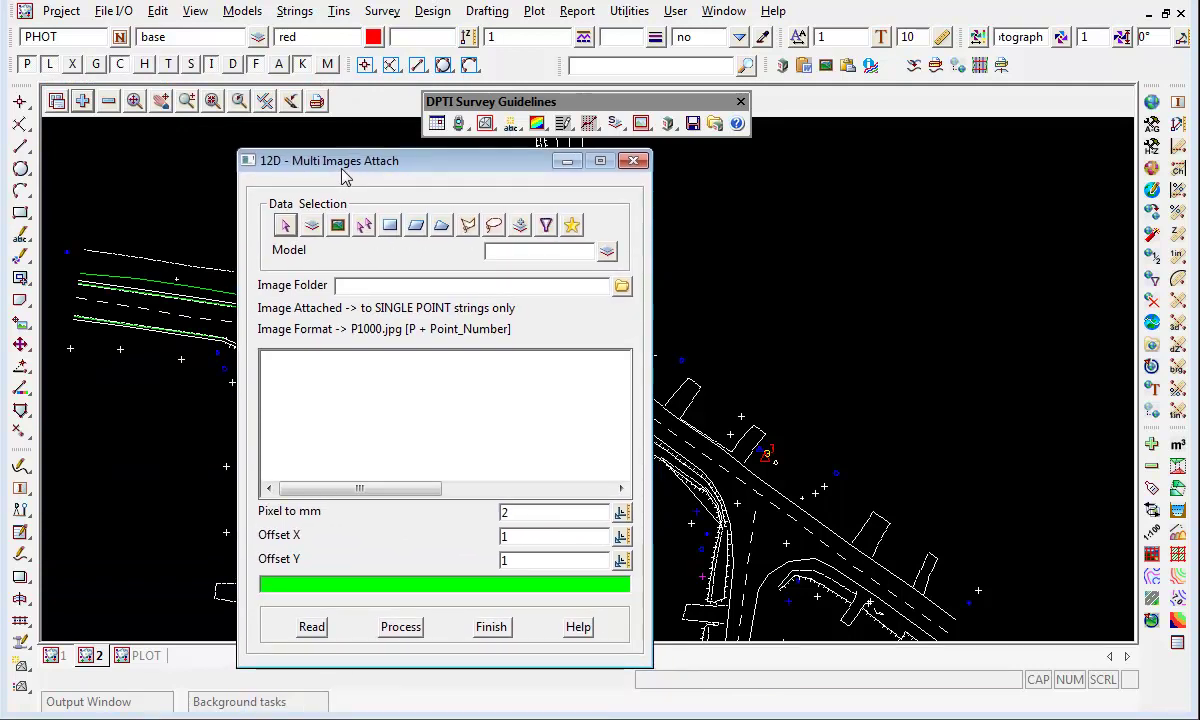
left_click(20, 322)
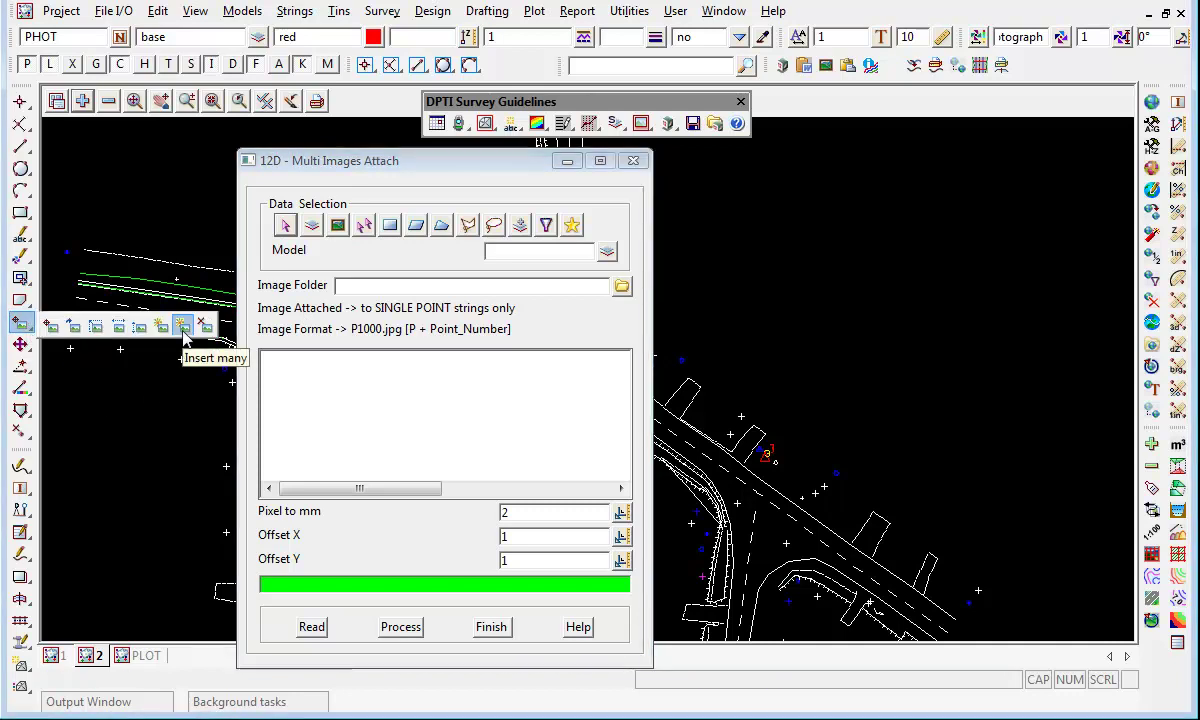
left_click(606, 252)
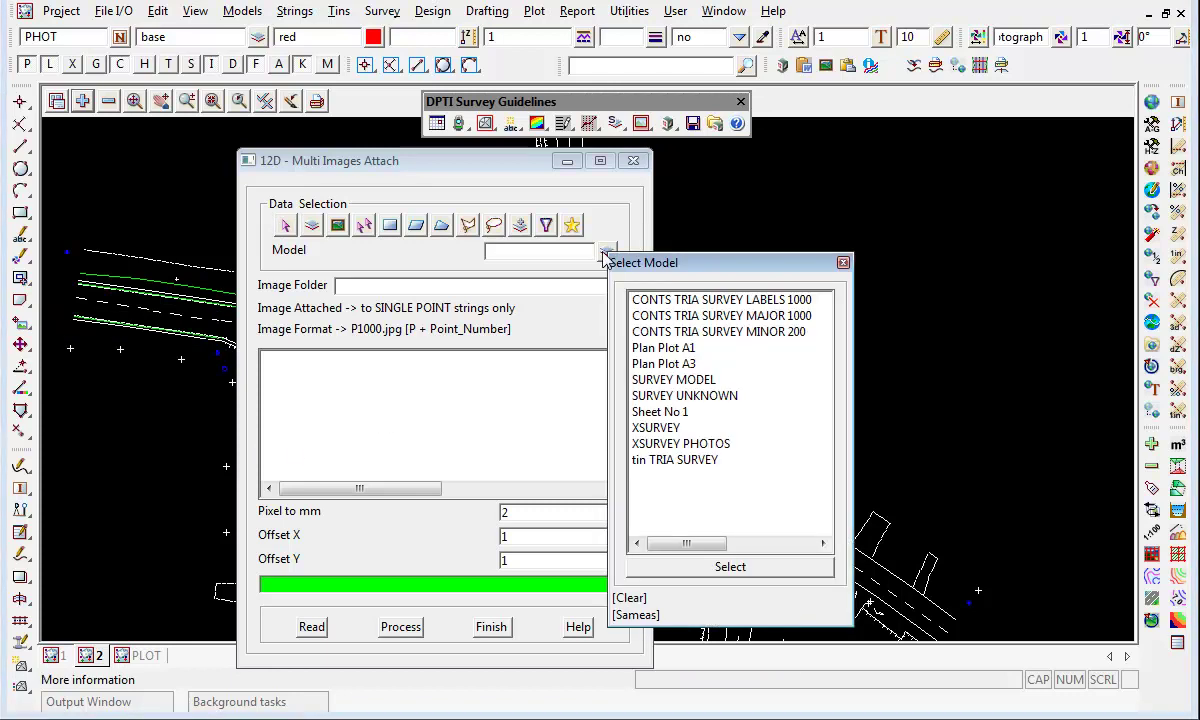
left_click(665, 446)
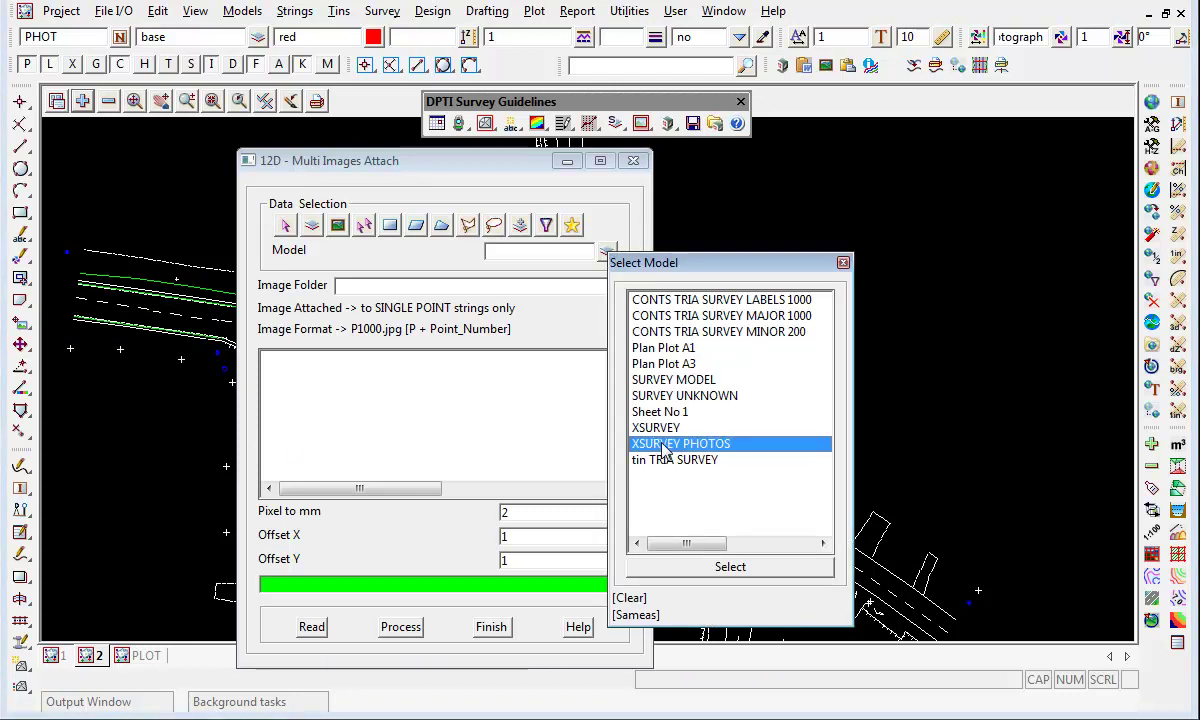
double_click(665, 446)
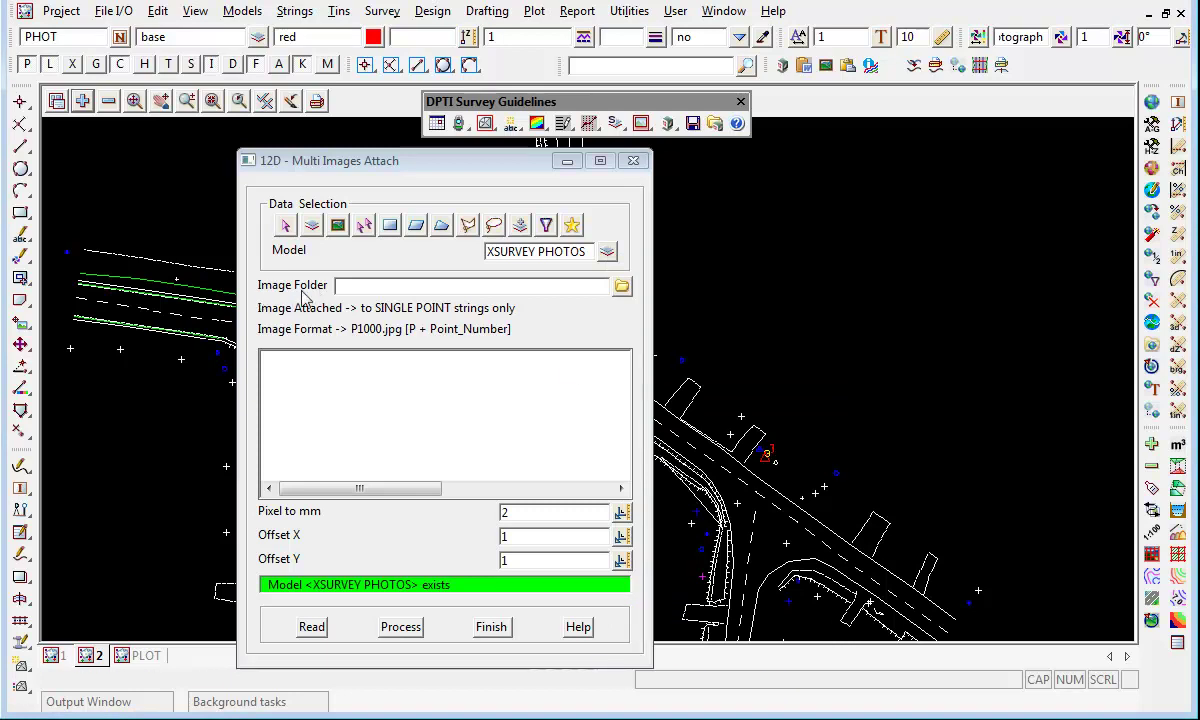
Set the Insert Photos Demo Photos folder as the image folder
left_click(622, 286)
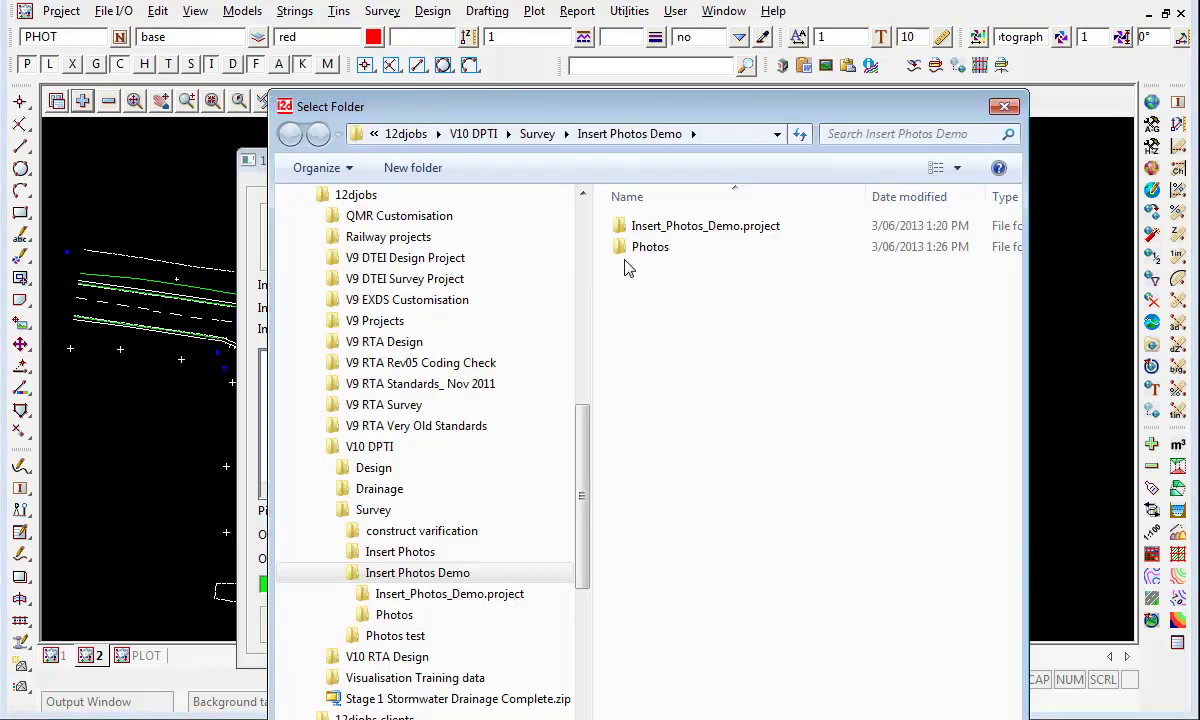
double_click(630, 250)
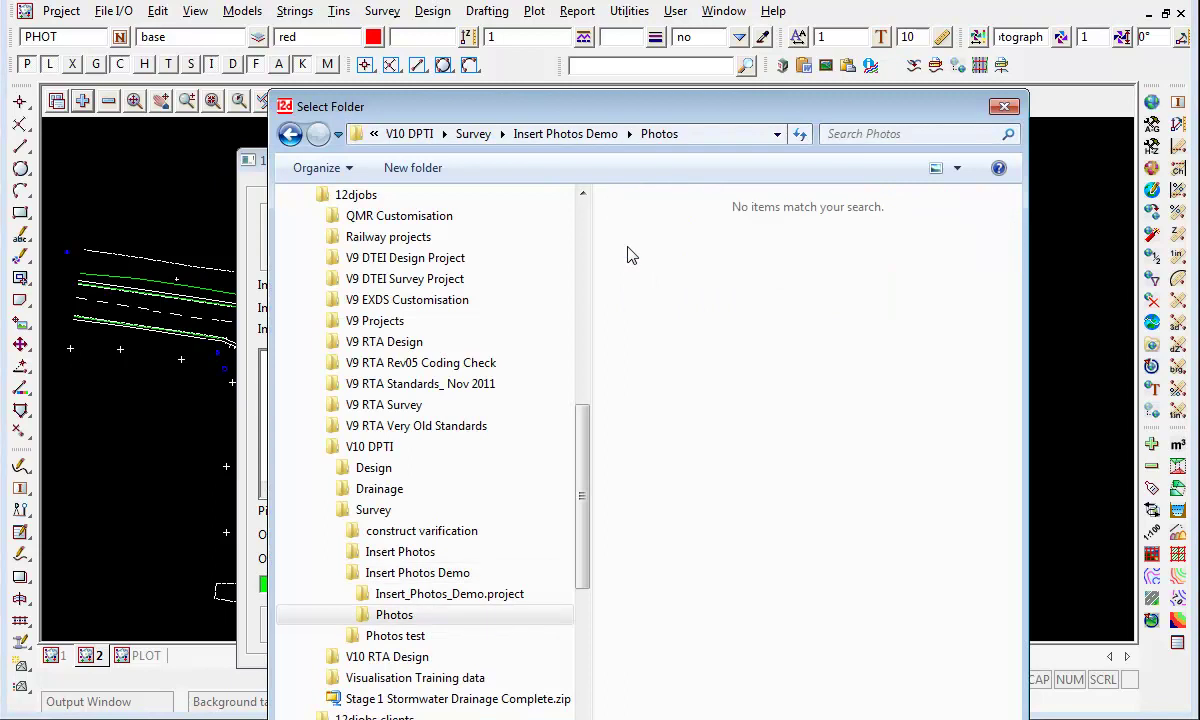
key("Return")
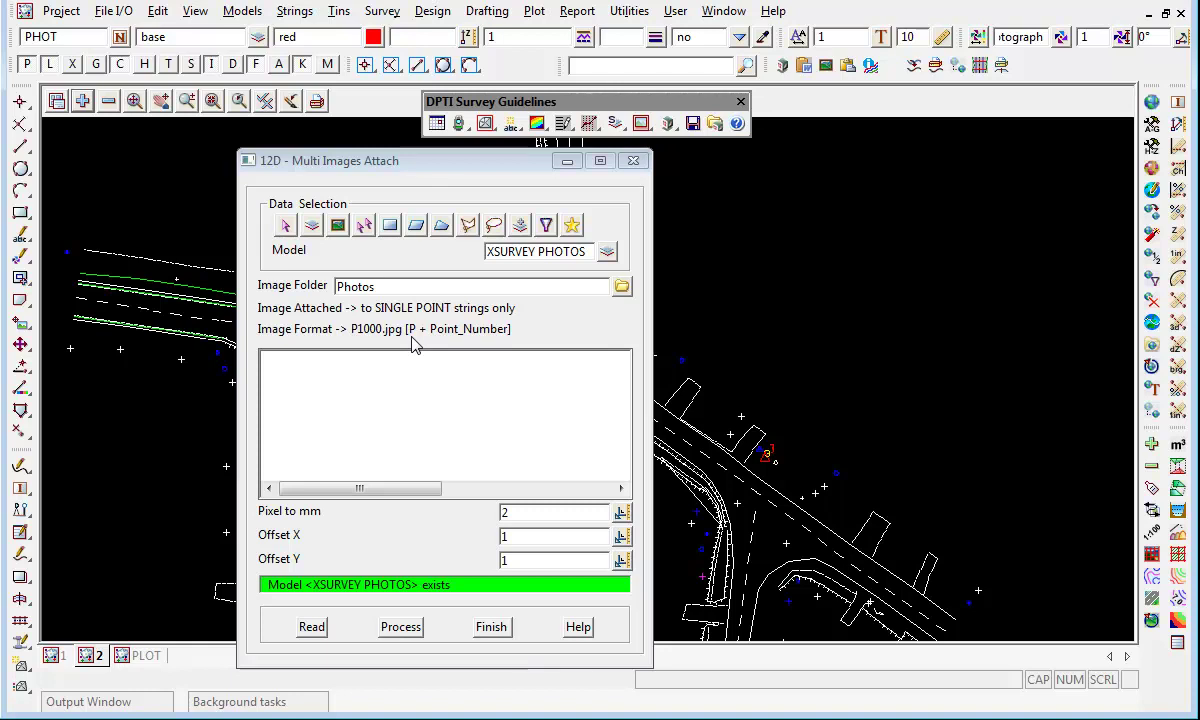
Load P1.jpg–P5.jpg into the Multi Images Attach list and attach them at their survey points
left_click(313, 627)
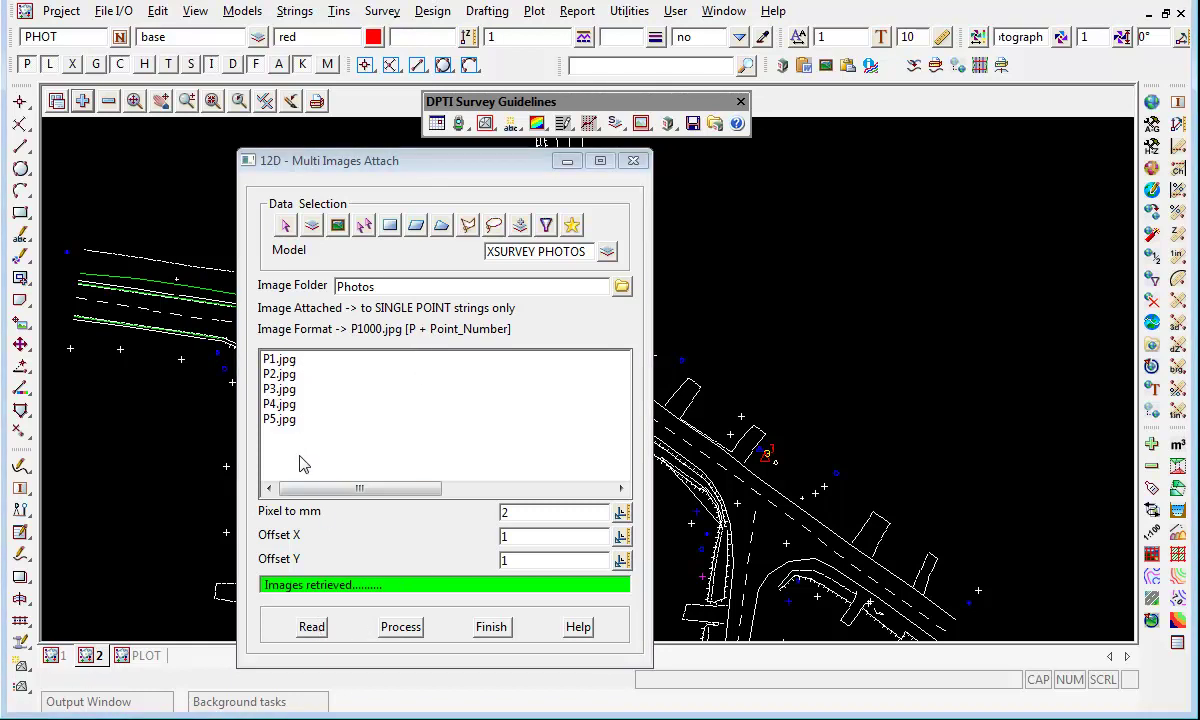
left_click(401, 630)
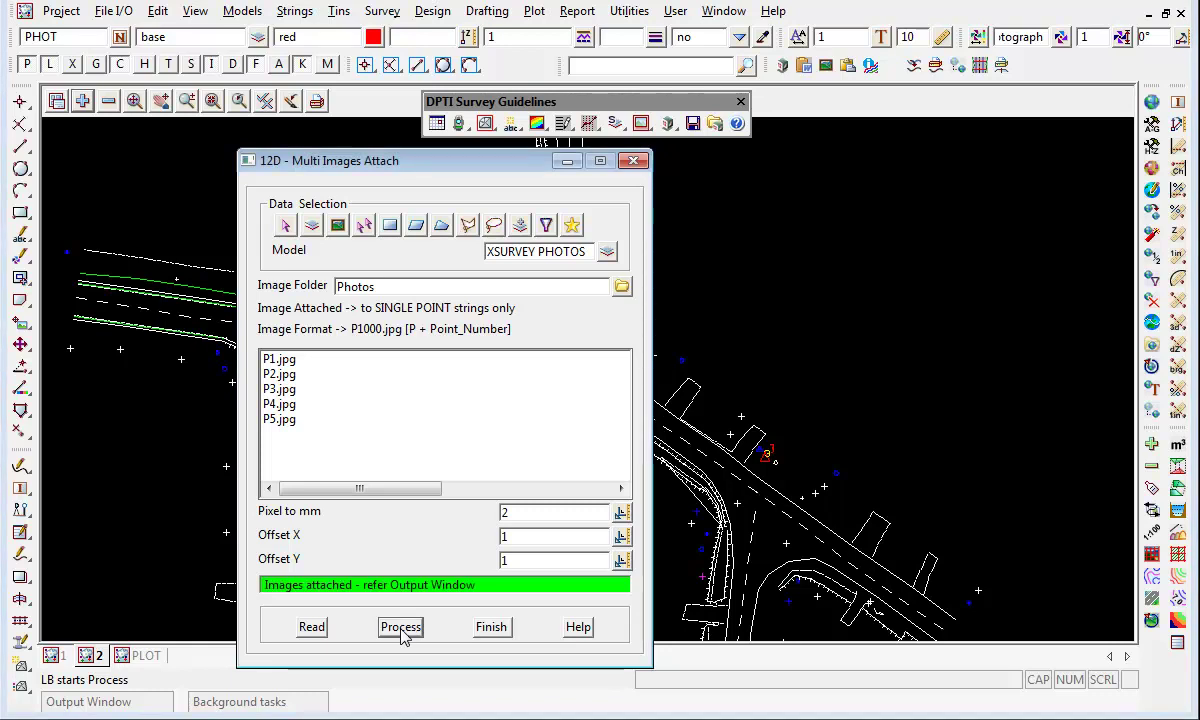
left_click(488, 628)
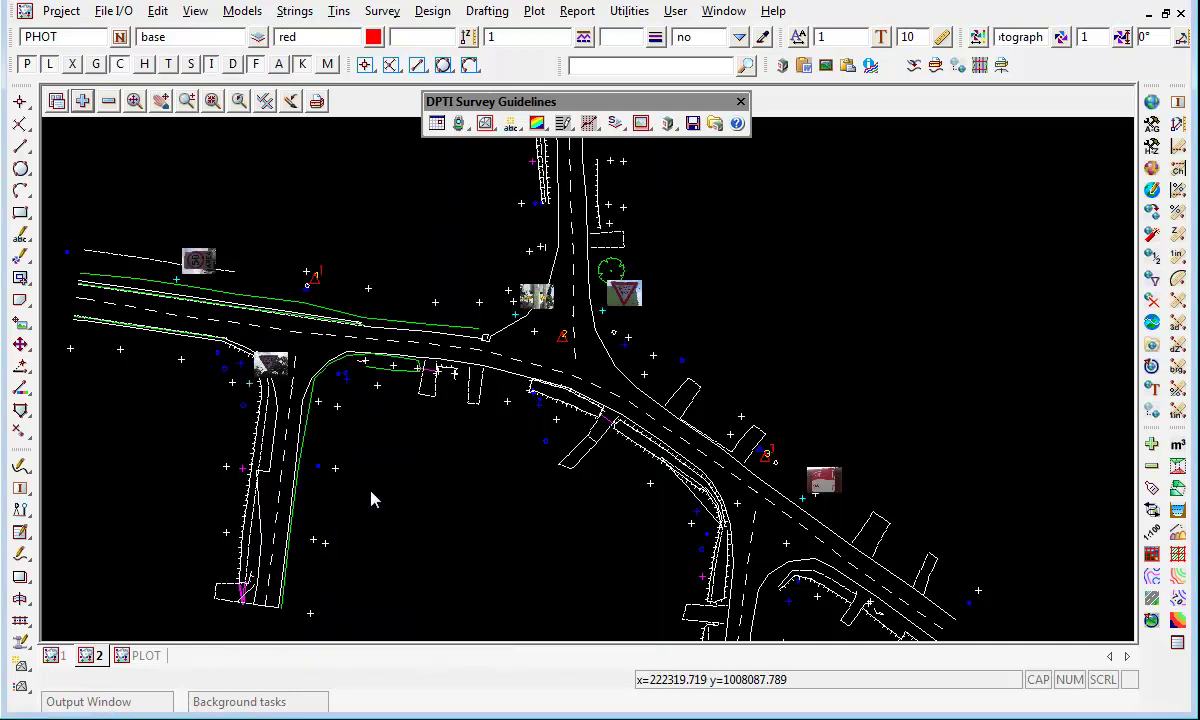
Zoom in on the road junction to view the attached GIVE WAY sign photo
scroll(150, 432, "up", 3)
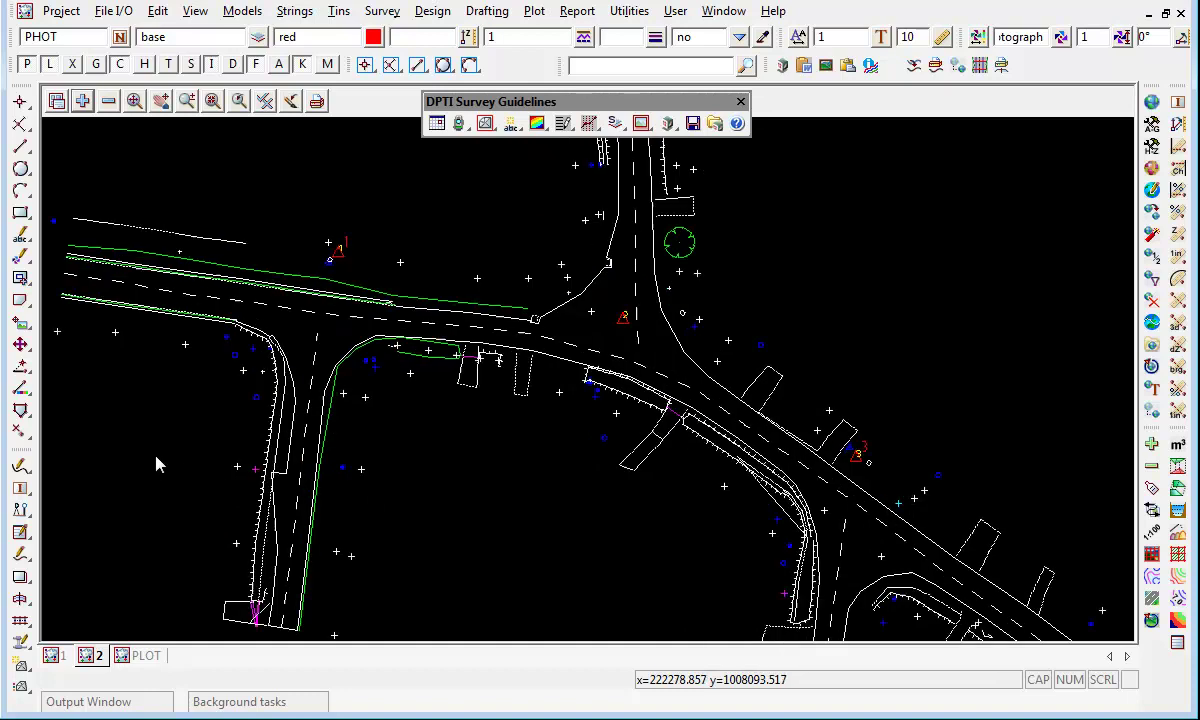
scroll(118, 396, "up", 1)
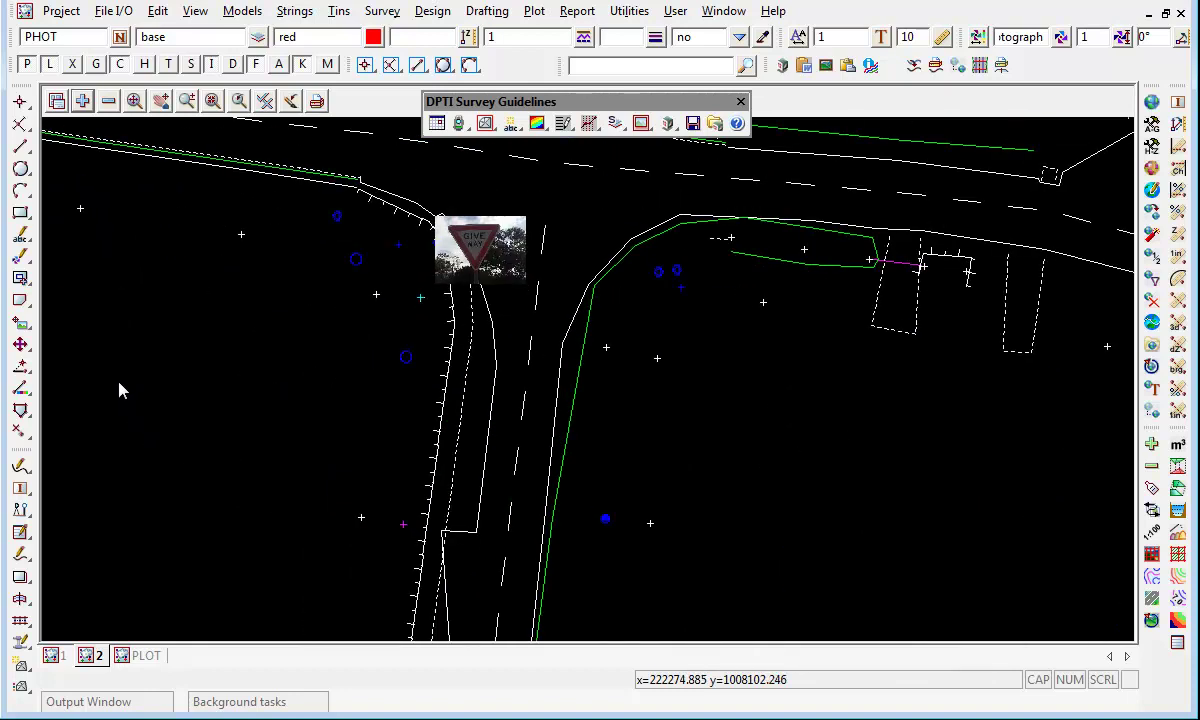
mouse_move(21, 323)
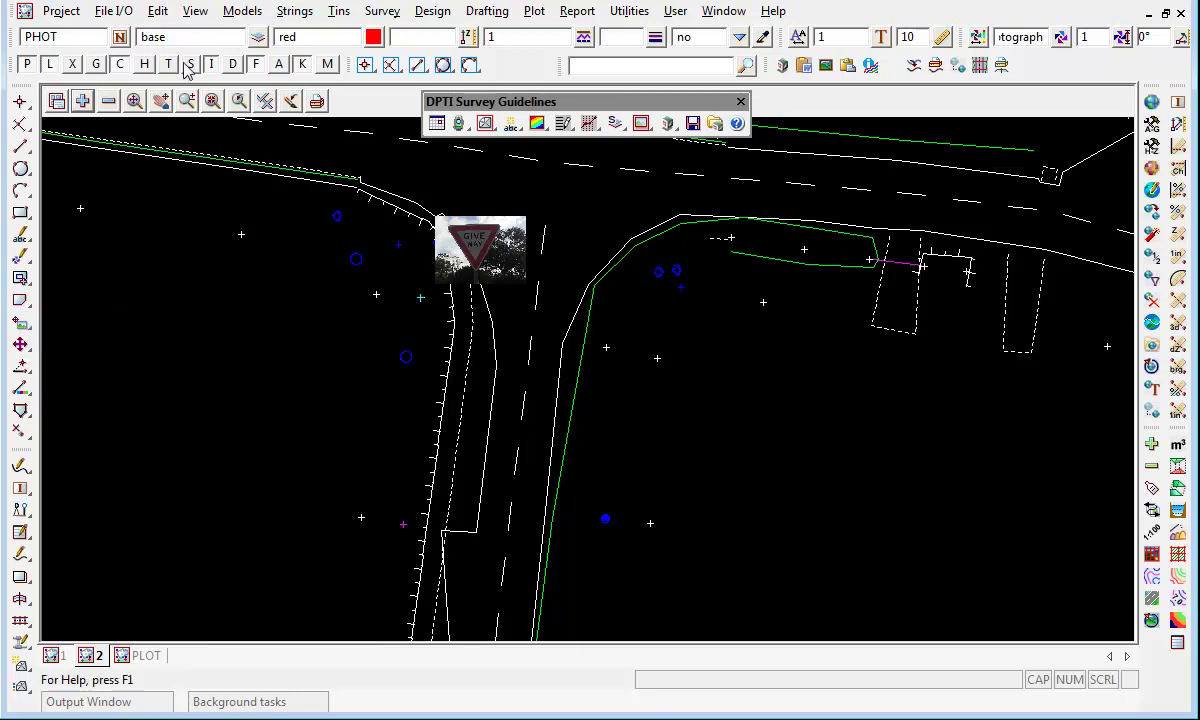
Turn on the Cad Image toolbar and dock it beside the plan view
left_click(193, 11)
left_click(228, 54)
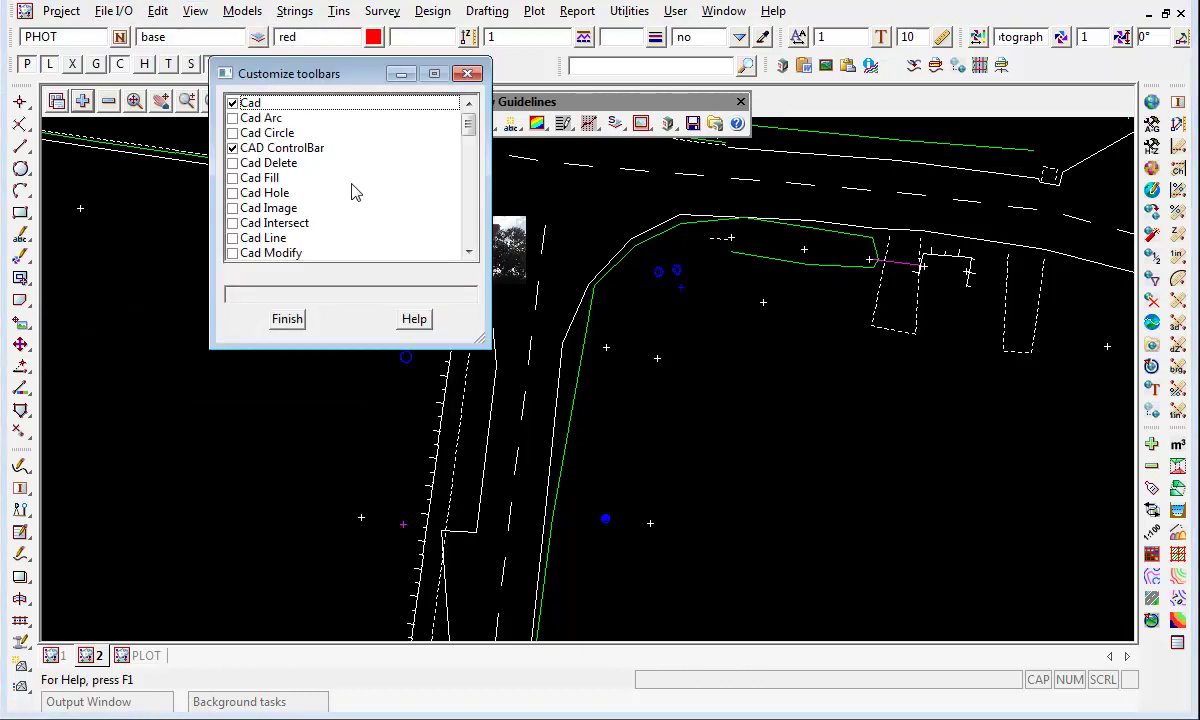
left_click(233, 208)
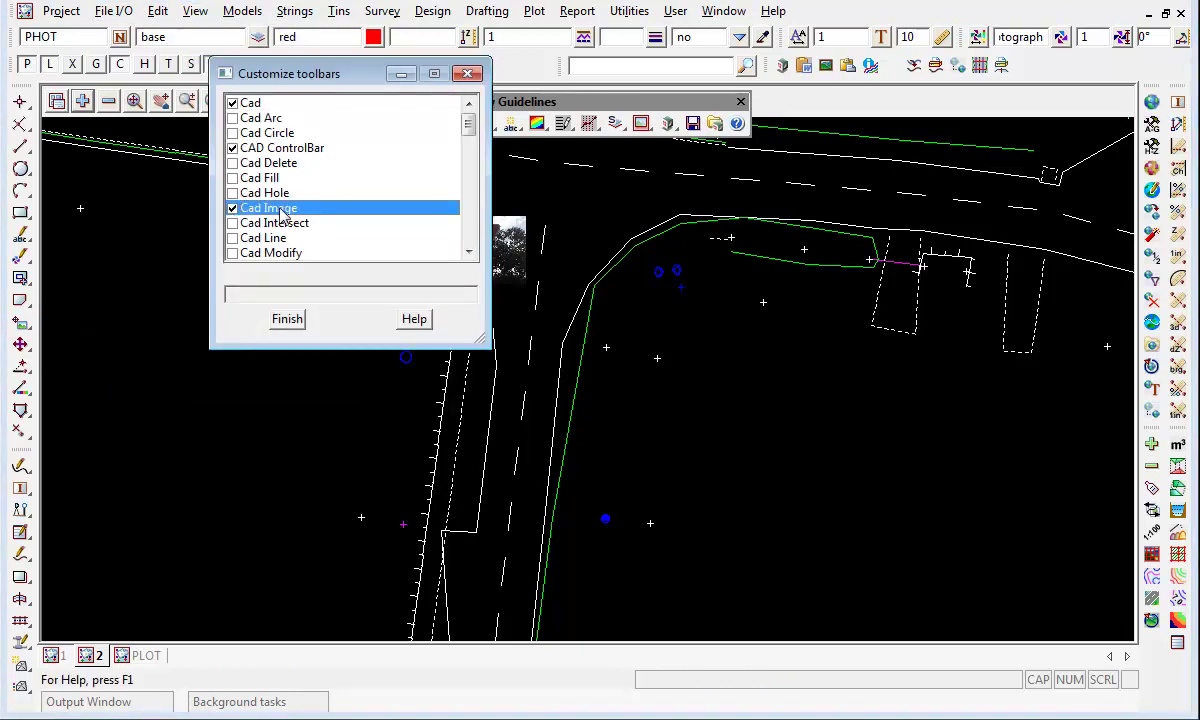
left_click_drag(40, 112, 167, 162)
left_click(280, 326)
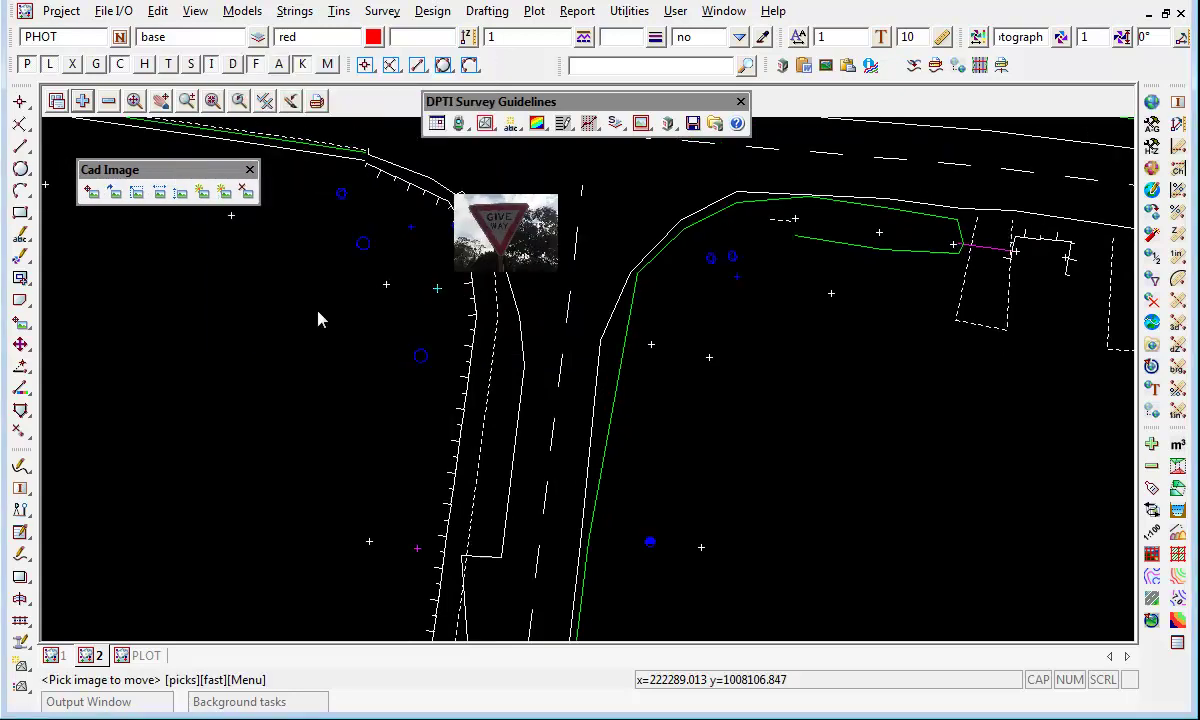